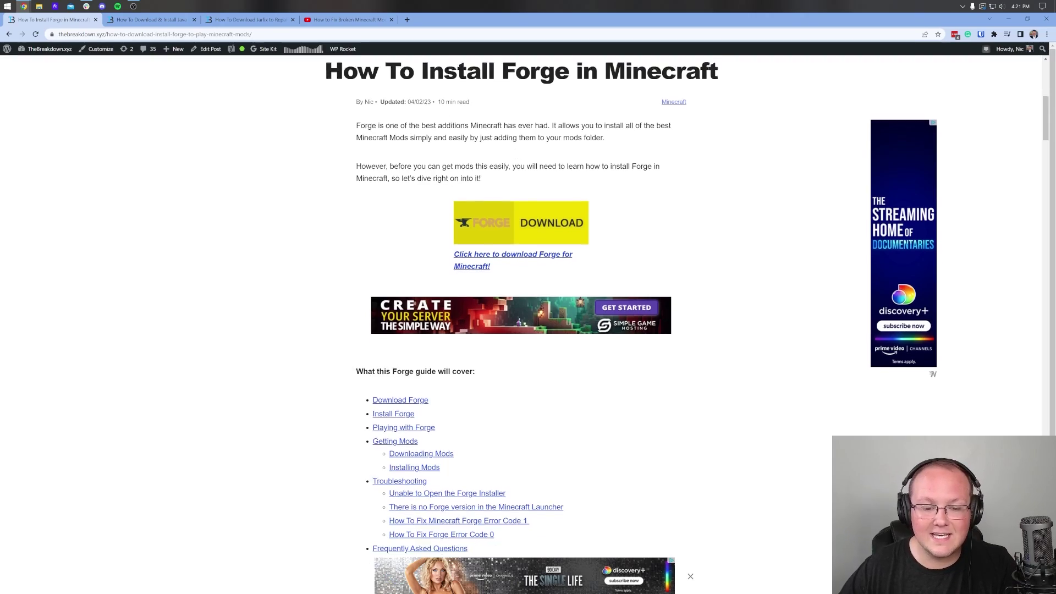
# Look through the Forge installation guide's table of contents and download instructions.
pyautogui.scroll(-15, 507, 169)
pyautogui.scroll(-7, 543, 213)
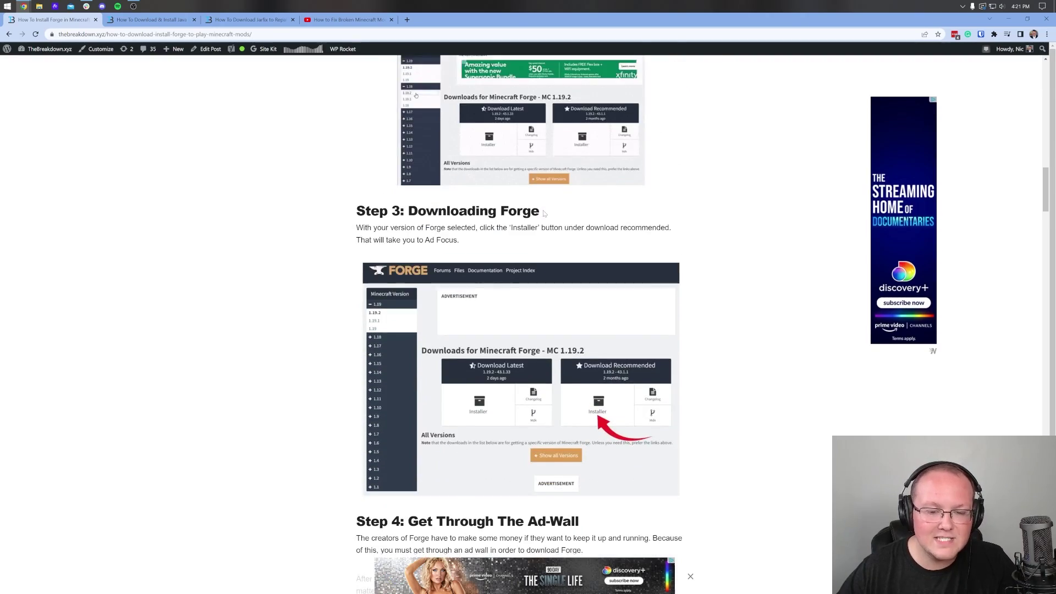
pyautogui.scroll(14, 549, 330)
pyautogui.scroll(12, 552, 377)
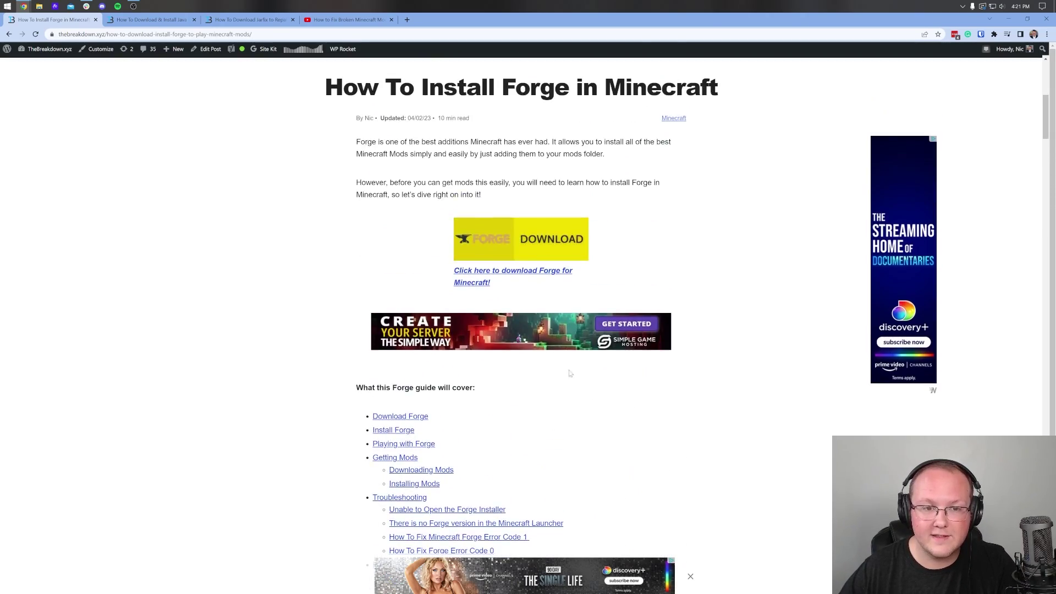
pyautogui.scroll(-10, 294, 253)
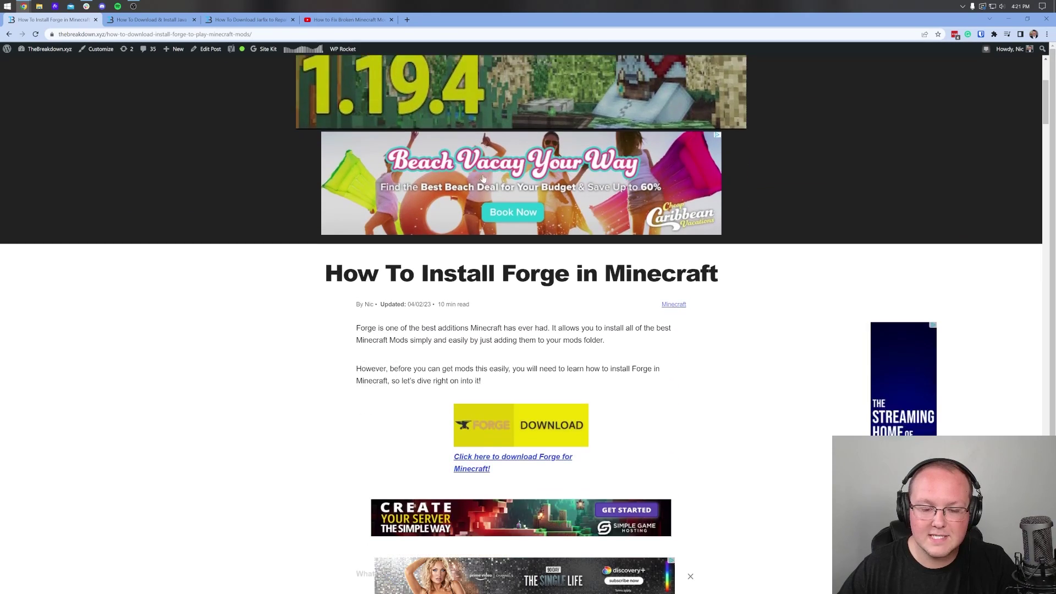
pyautogui.scroll(-3, 480, 298)
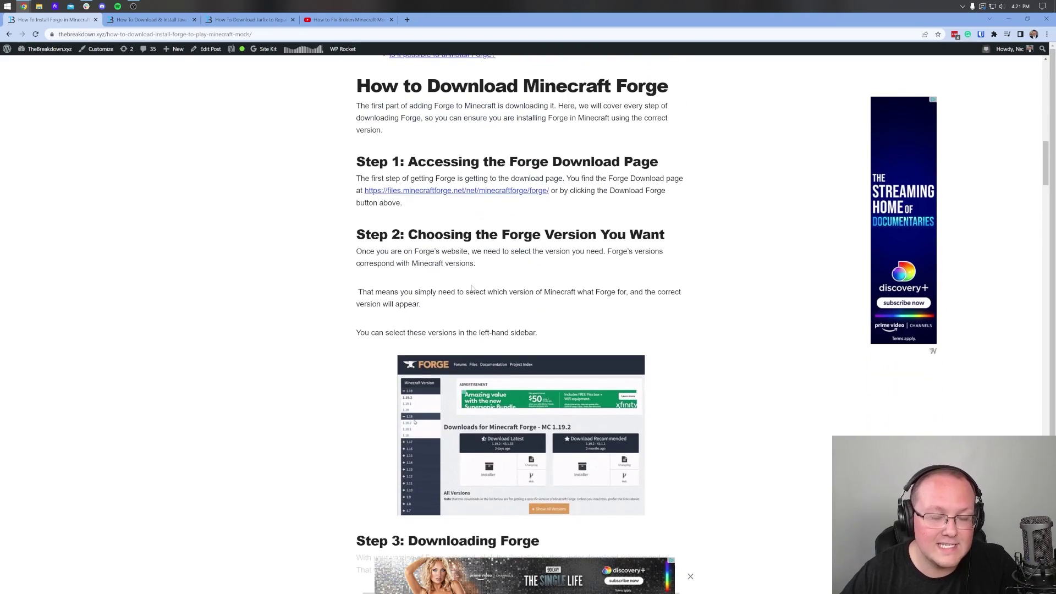
pyautogui.scroll(5, 480, 297)
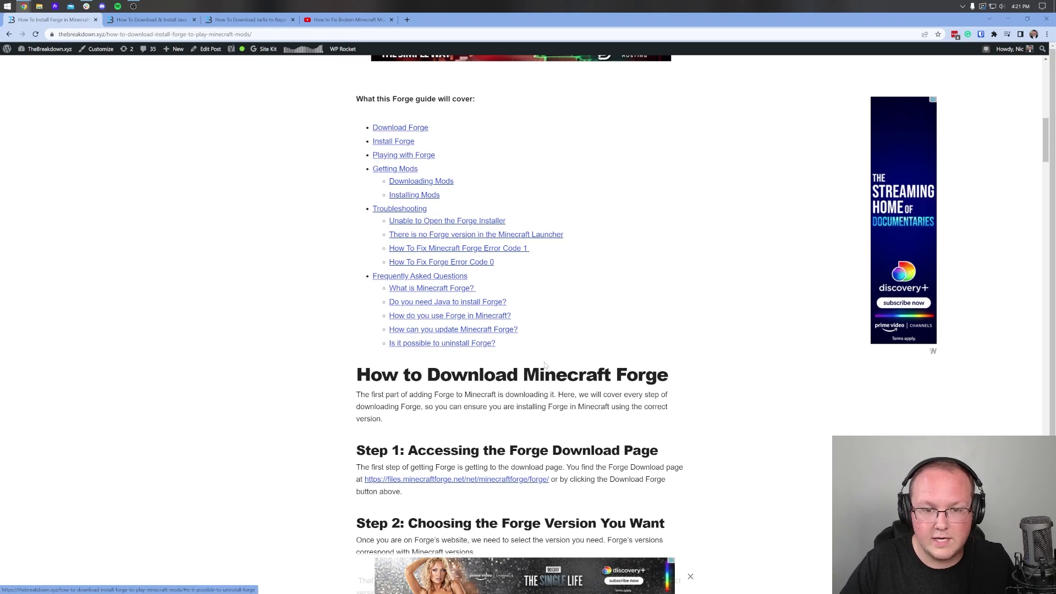
pyautogui.scroll(5, 544, 365)
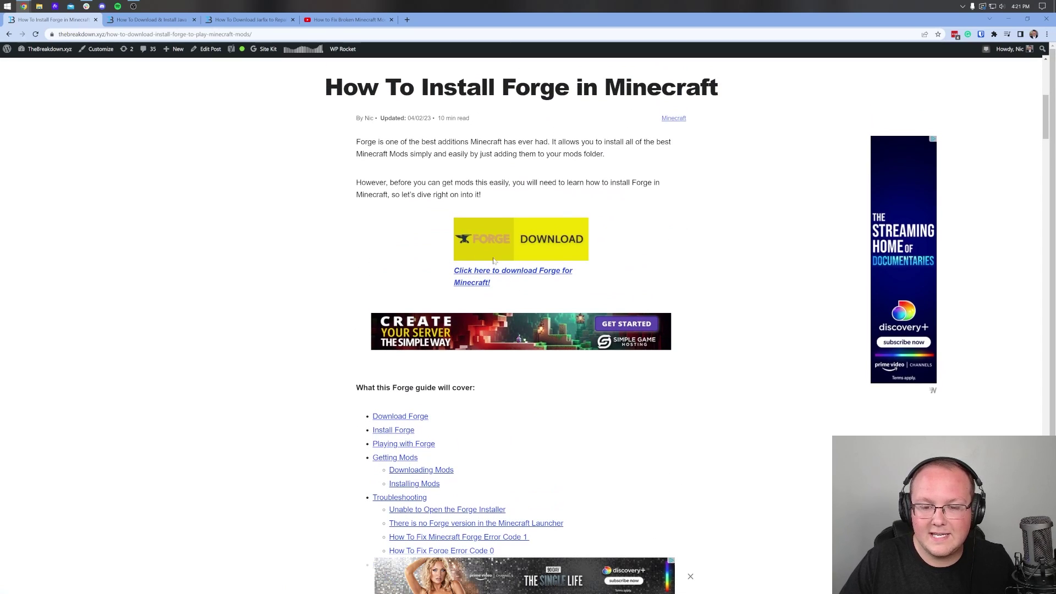
# Open the Forge download page from the guide and select Minecraft version 1.20.
pyautogui.click(501, 250)
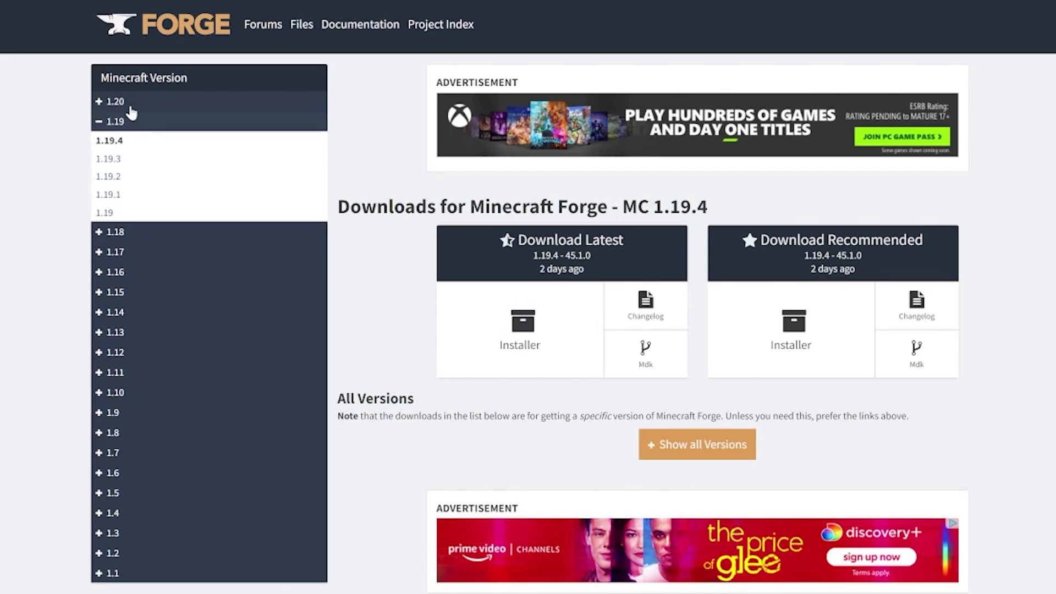
pyautogui.click(184, 104)
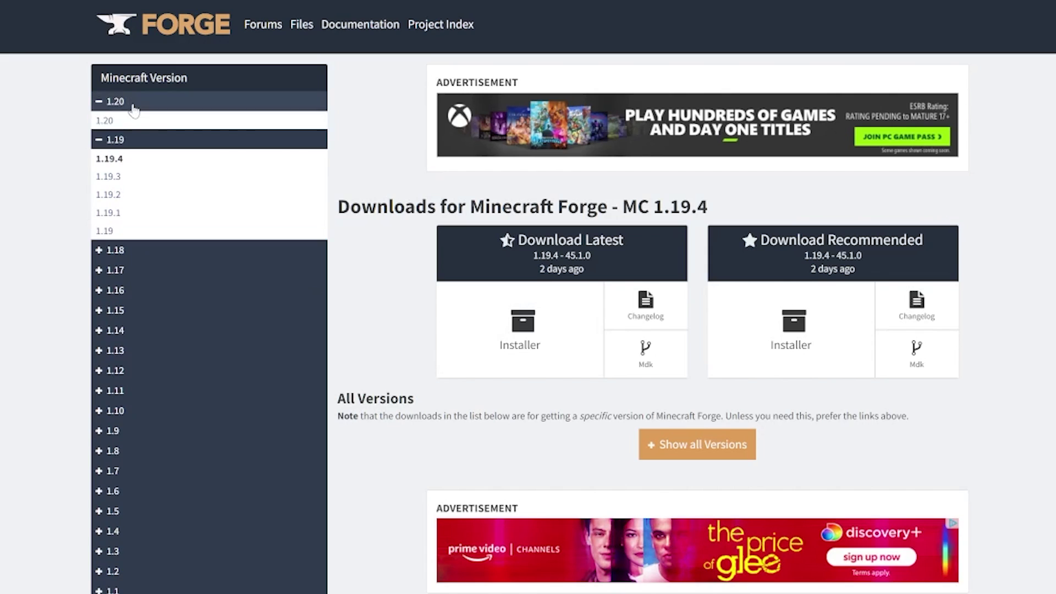
pyautogui.click(102, 123)
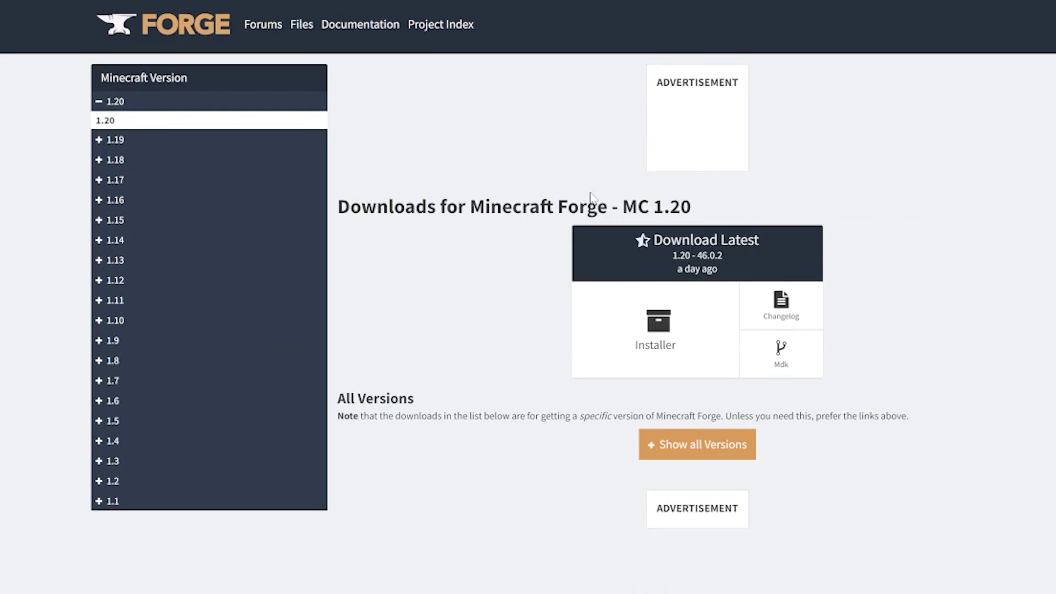
# Download the latest Forge installer for Minecraft 1.20 and skip the advertisement page.
pyautogui.moveTo(623, 208); pyautogui.dragTo(725, 215)
pyautogui.click(738, 218)
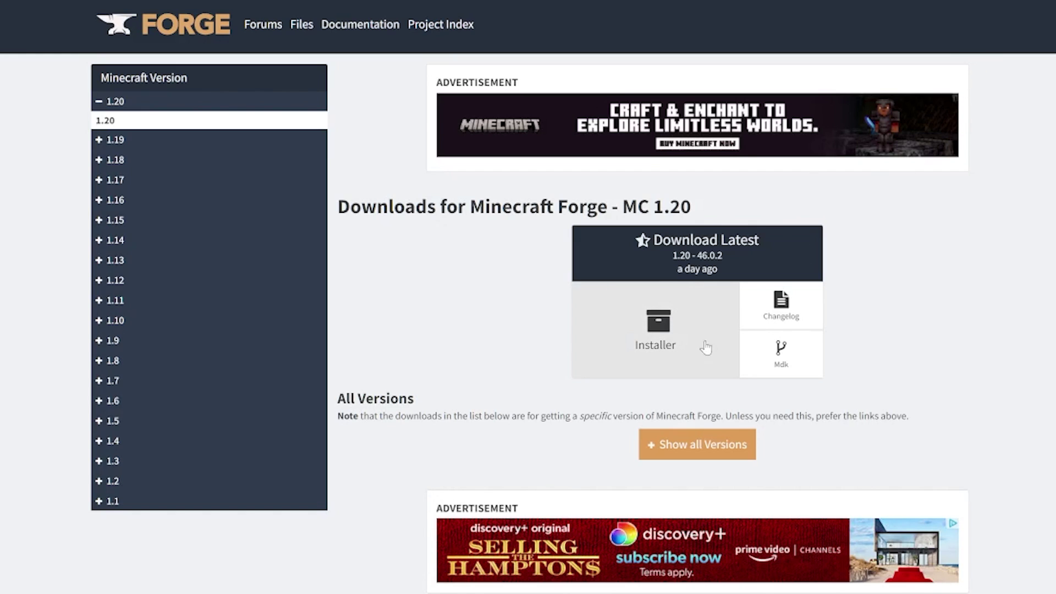
pyautogui.click(625, 342)
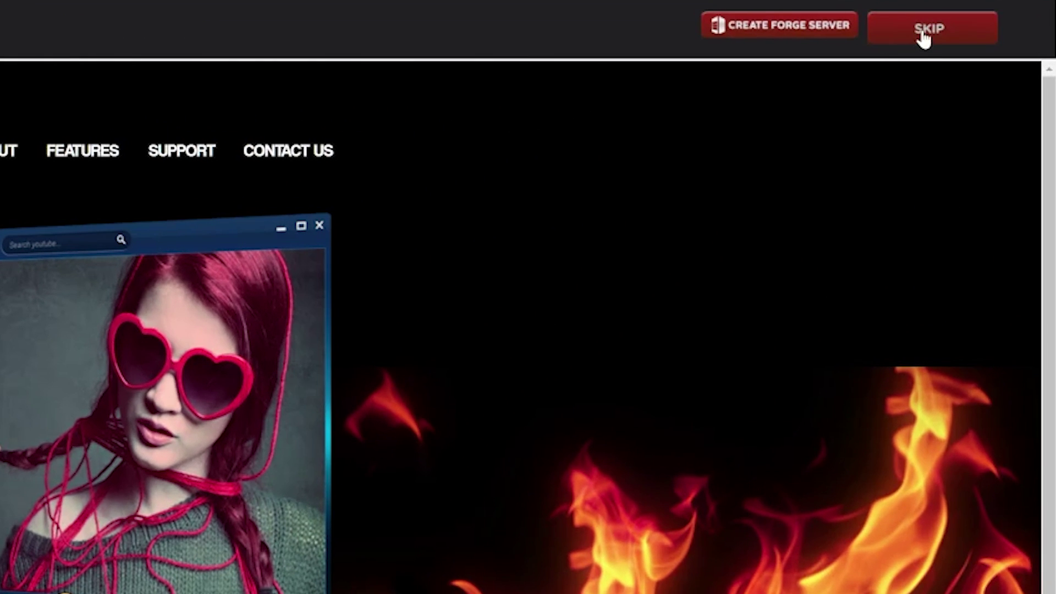
pyautogui.click(923, 33)
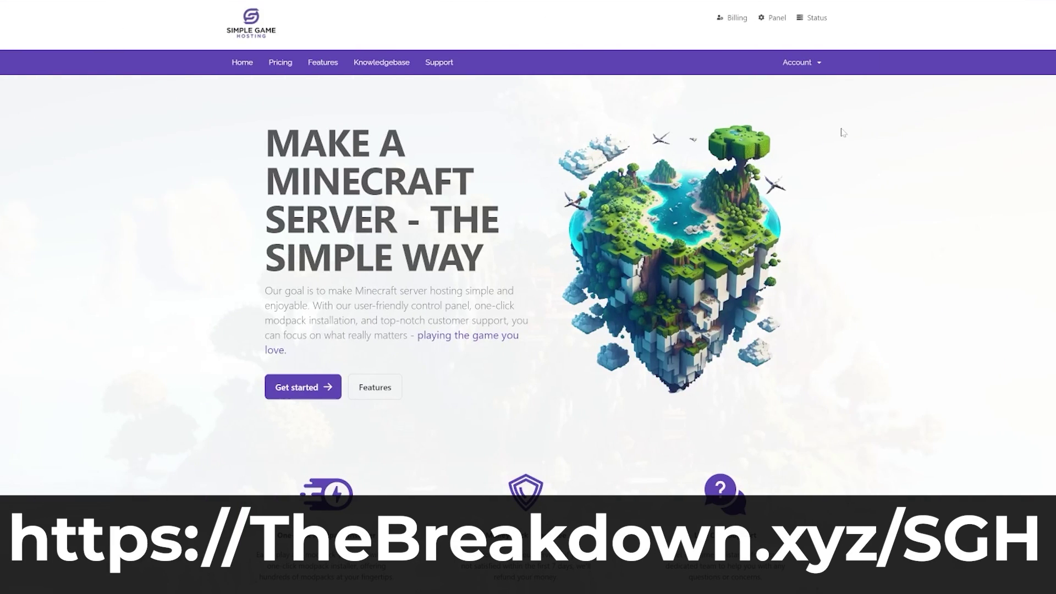
# Look over Simple Game Hosting's features, modpack support and server version selector.
pyautogui.scroll(-3, 842, 132)
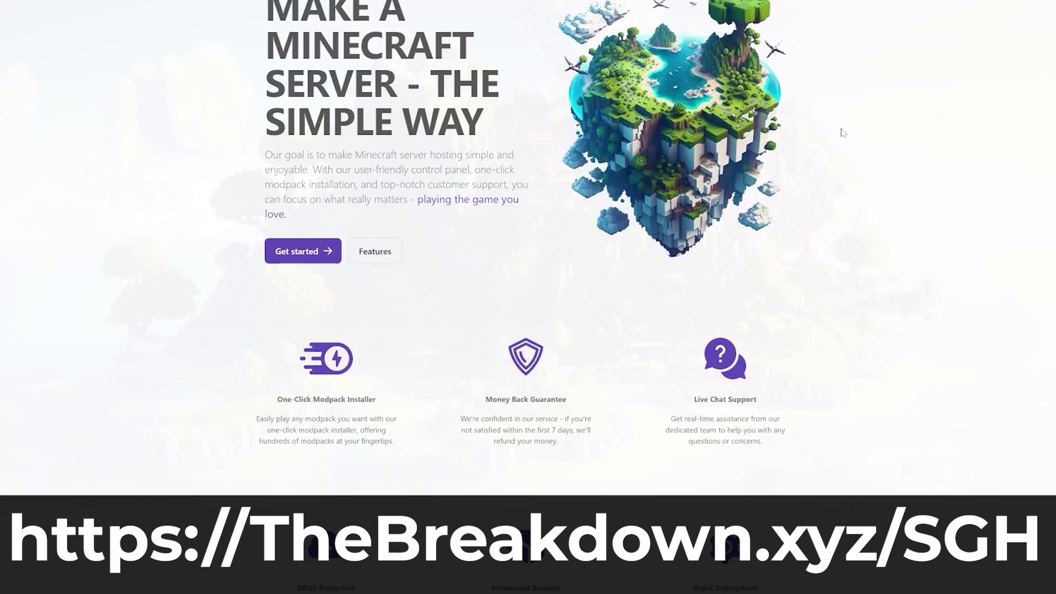
pyautogui.scroll(-3, 842, 132)
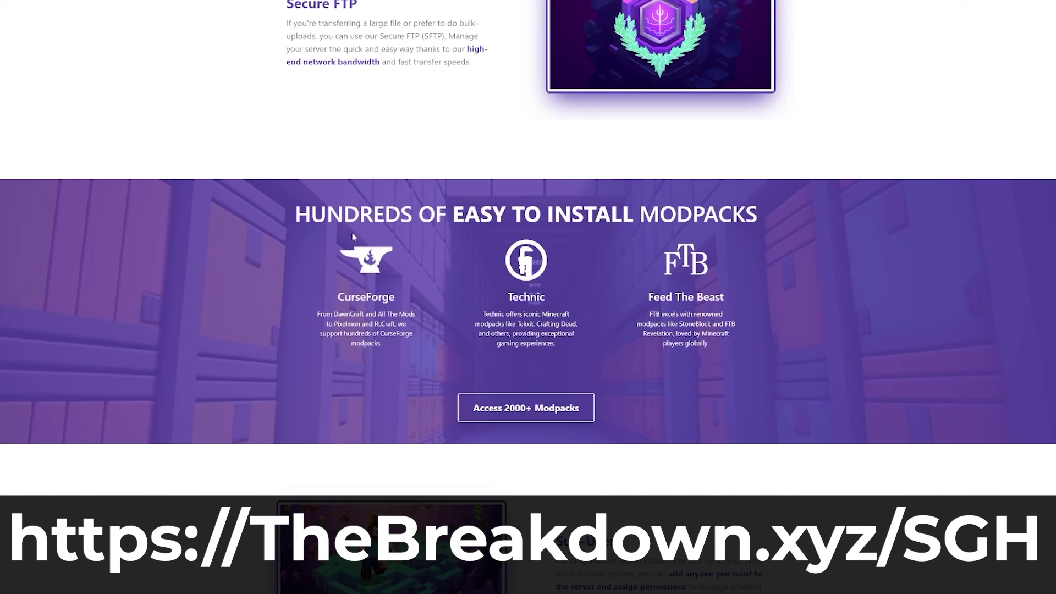
pyautogui.scroll(-1, 612, 381)
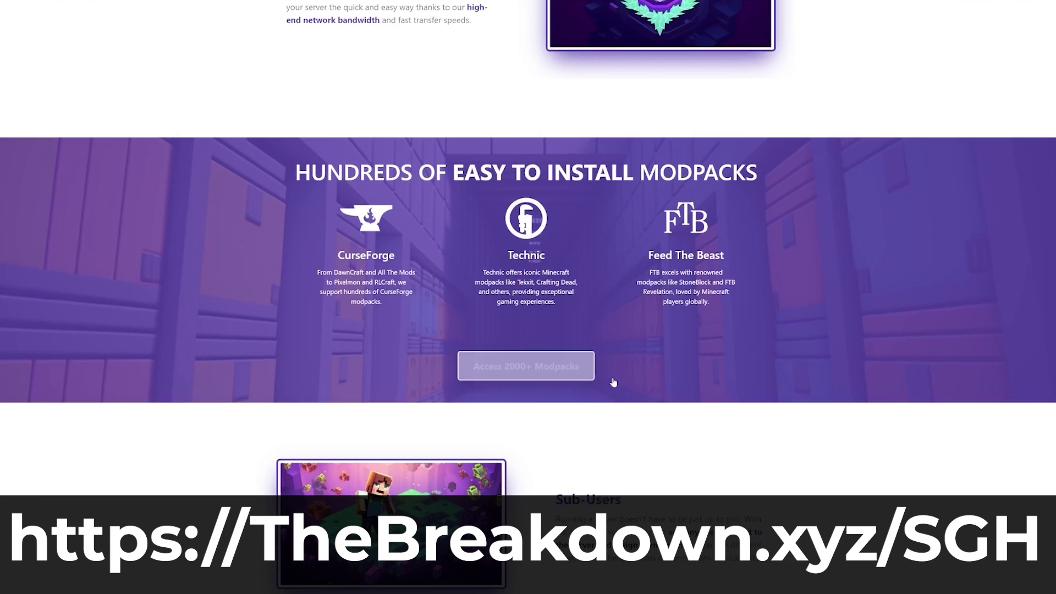
pyautogui.scroll(-7, 559, 368)
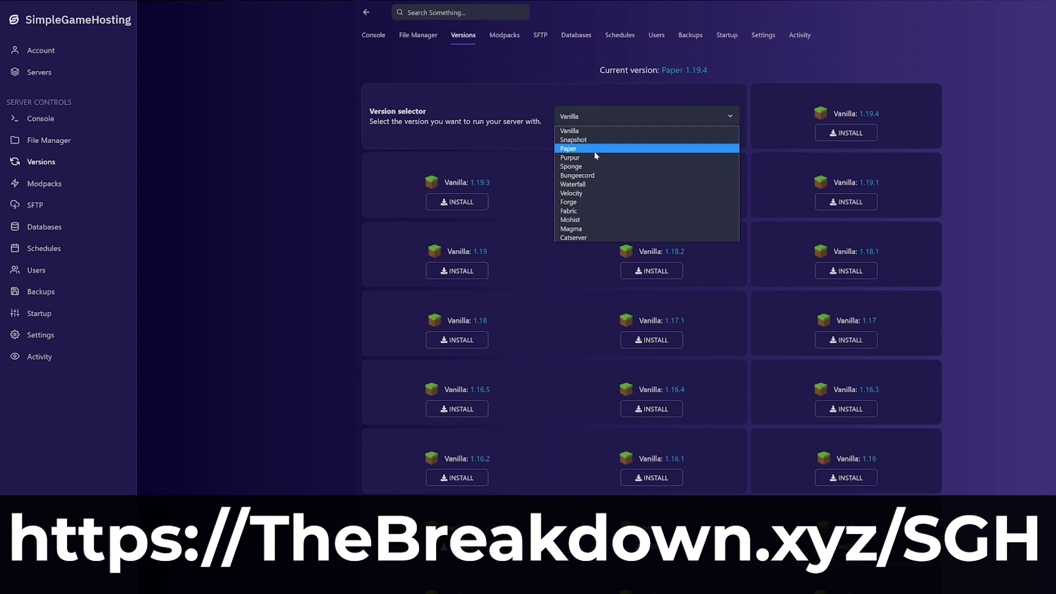
pyautogui.click(593, 152)
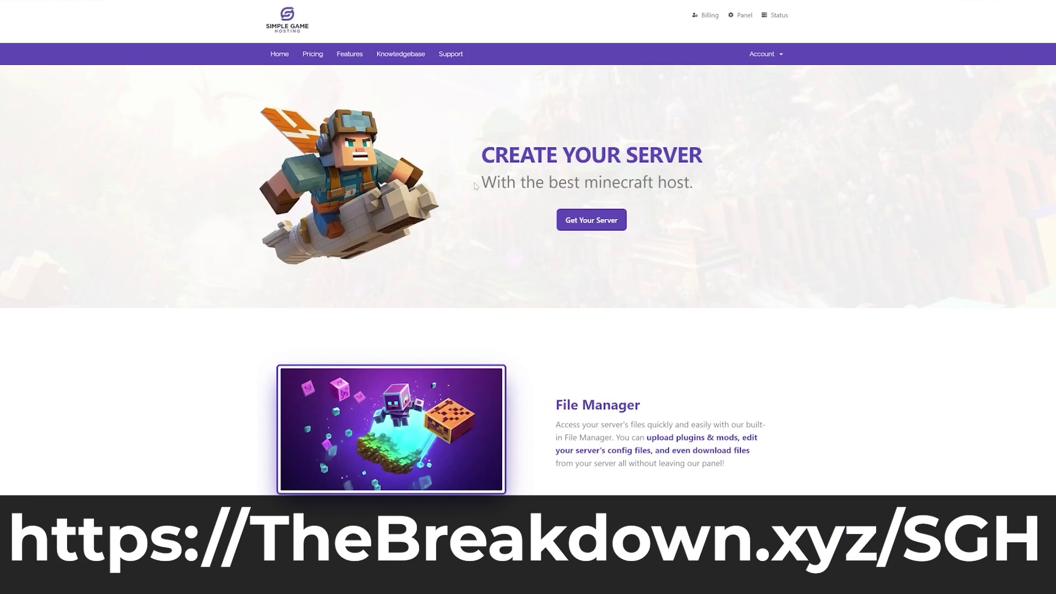
pyautogui.moveTo(475, 186); pyautogui.dragTo(642, 184)
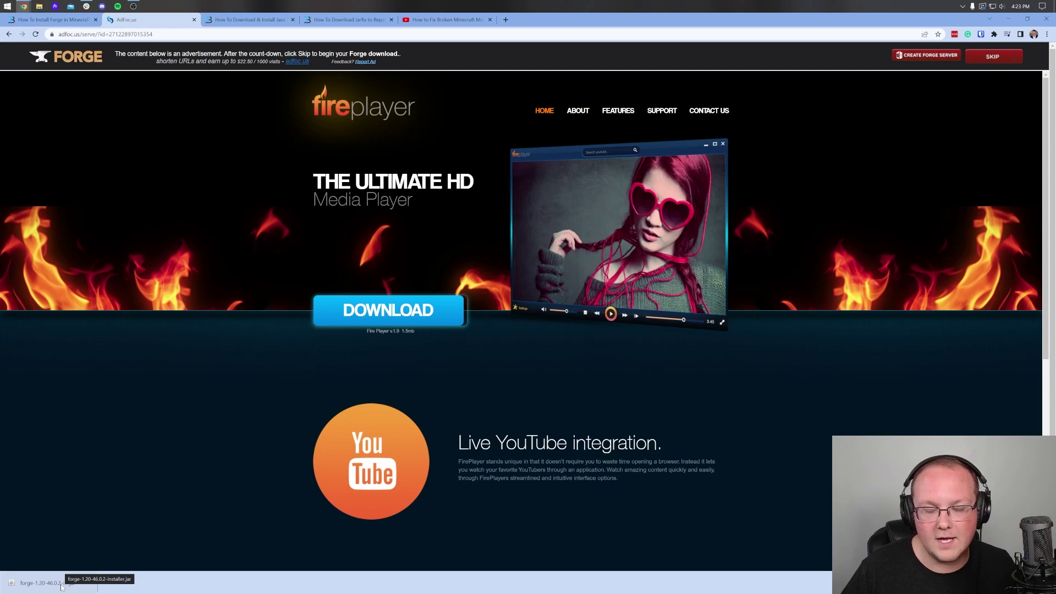
# Bring up the Java installation guide for Minecraft mods and minimize the browser to show the desktop.
pyautogui.click(258, 20)
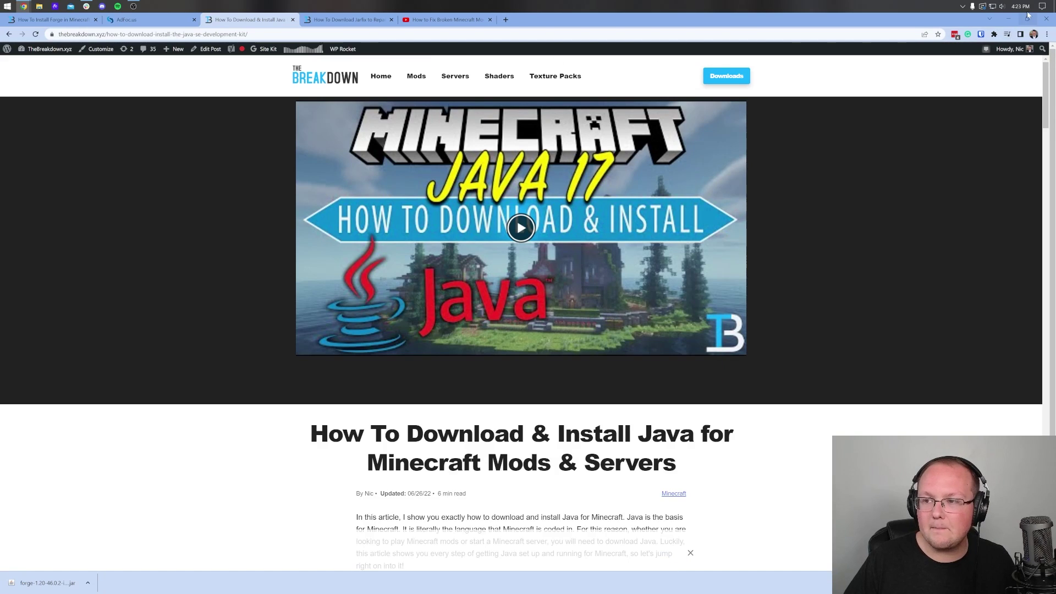
pyautogui.click(1008, 19)
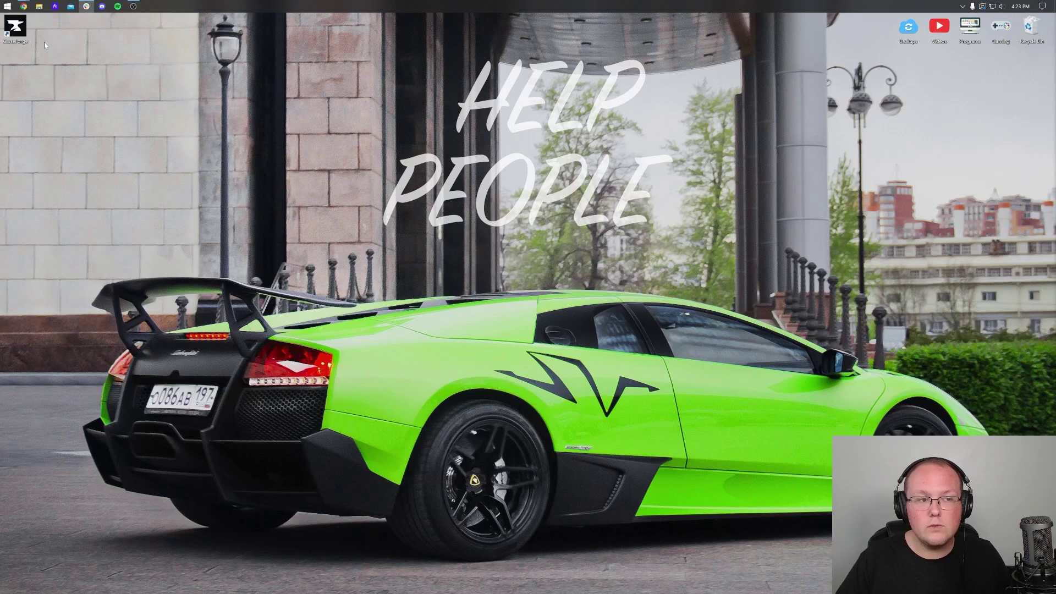
pyautogui.moveTo(1029, 47); pyautogui.dragTo(1026, 46)
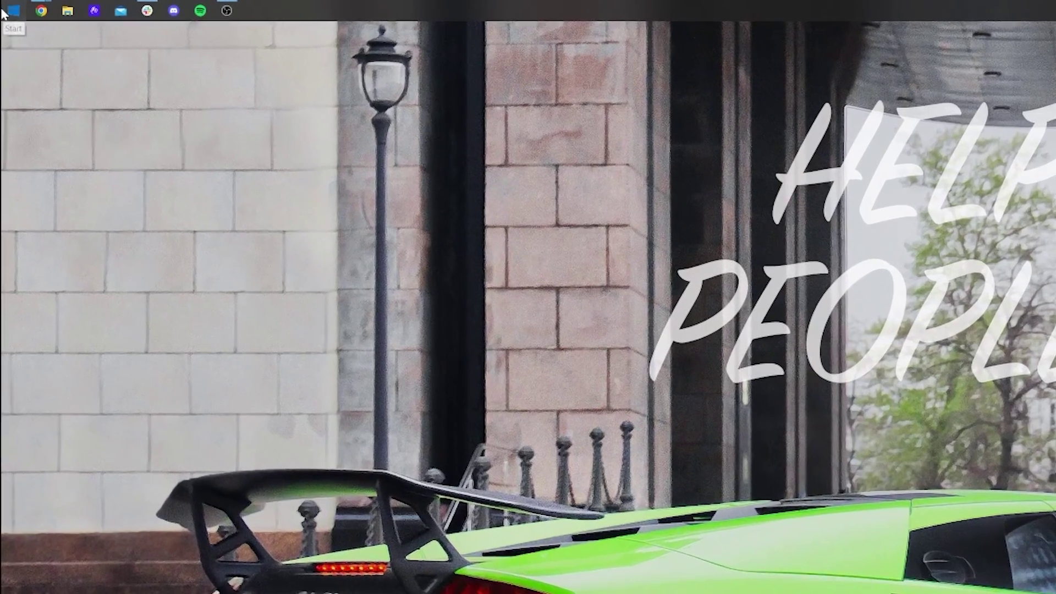
# Search the computer for the Downloads folder and use Open with on the Forge 1.20-46.0.2 installer file.
pyautogui.click(7, 6)
pyautogui.write('do')
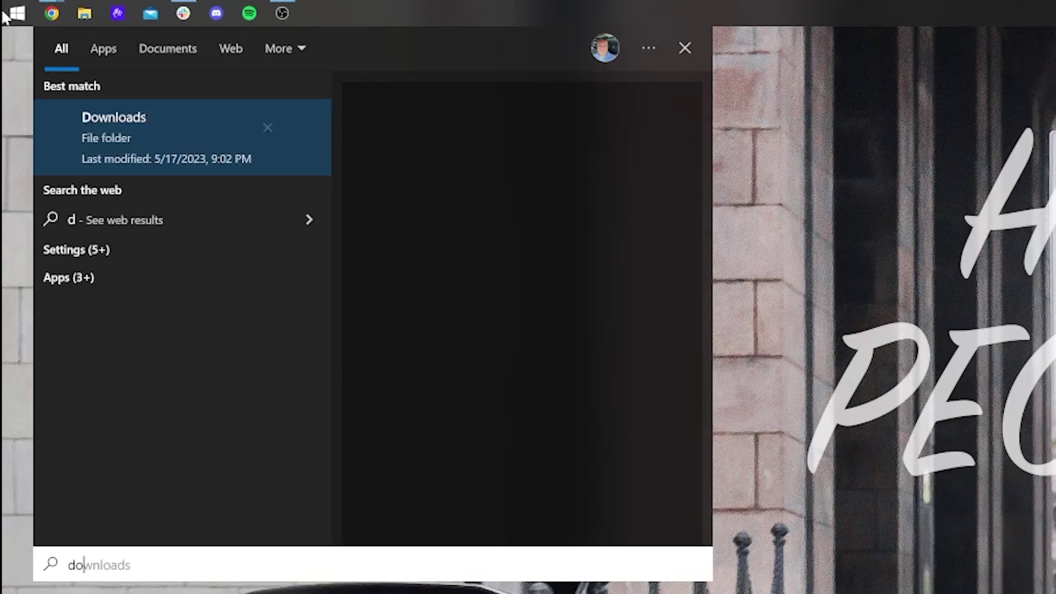
pyautogui.write('wn')
pyautogui.press('BackSpace')
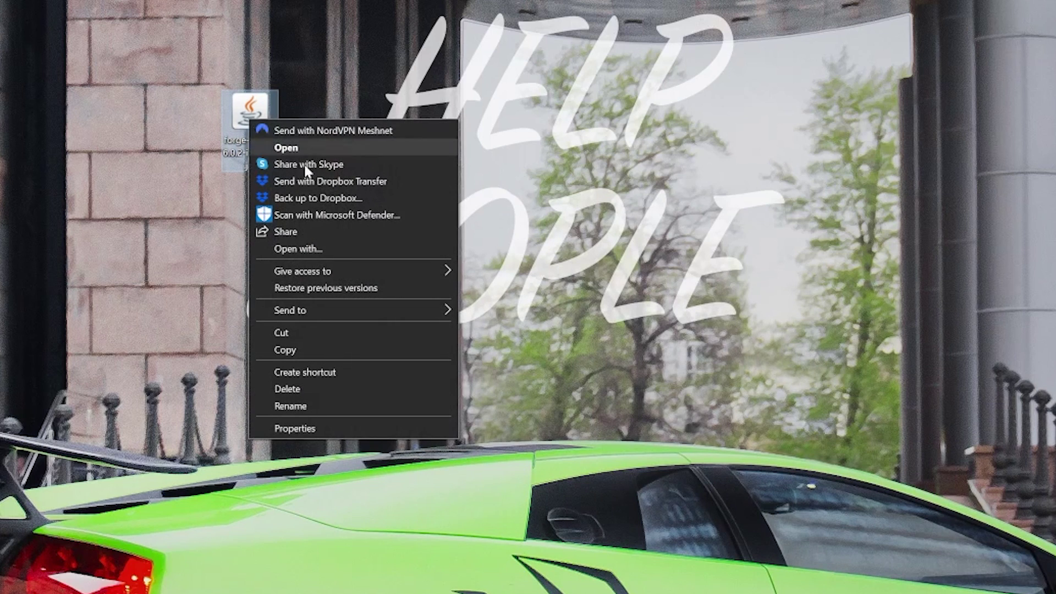
pyautogui.click(324, 245)
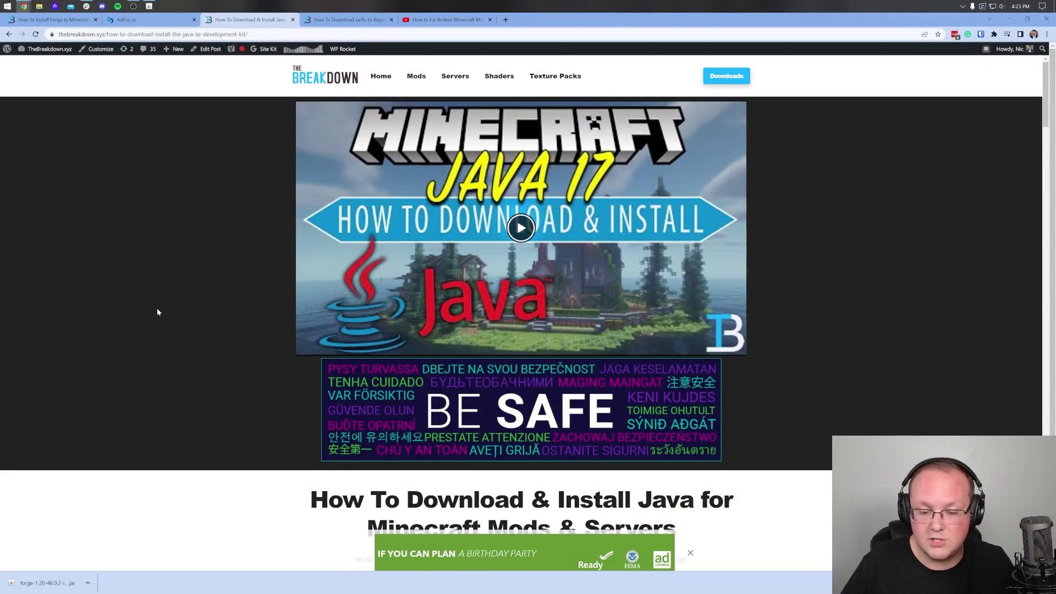
# Review the Java 17 download guide for Minecraft mods and bring up the Jarfix repair guide.
pyautogui.scroll(-5, 157, 308)
pyautogui.moveTo(367, 239)
pyautogui.mouseDown()
pyautogui.moveTo(560, 226)
pyautogui.moveTo(364, 236)
pyautogui.mouseUp()
pyautogui.click(560, 227)
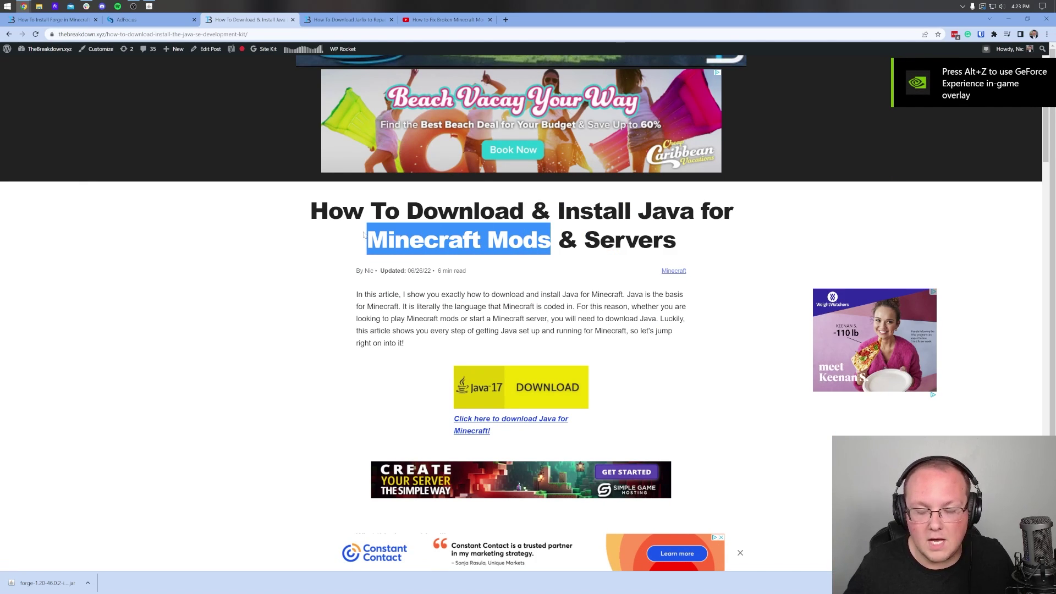
pyautogui.scroll(-16, 363, 235)
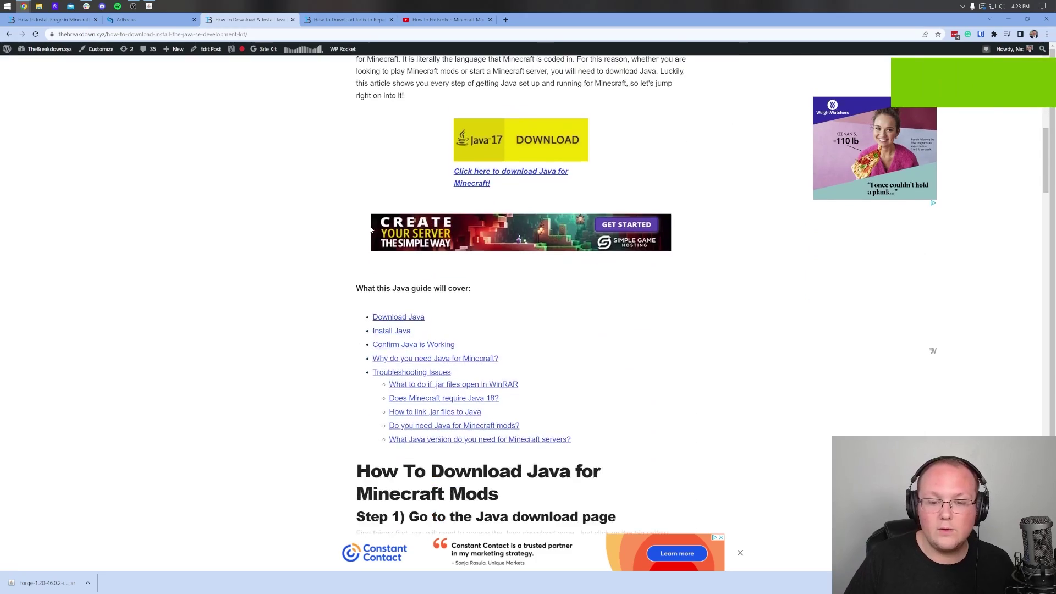
pyautogui.scroll(15, 326, 231)
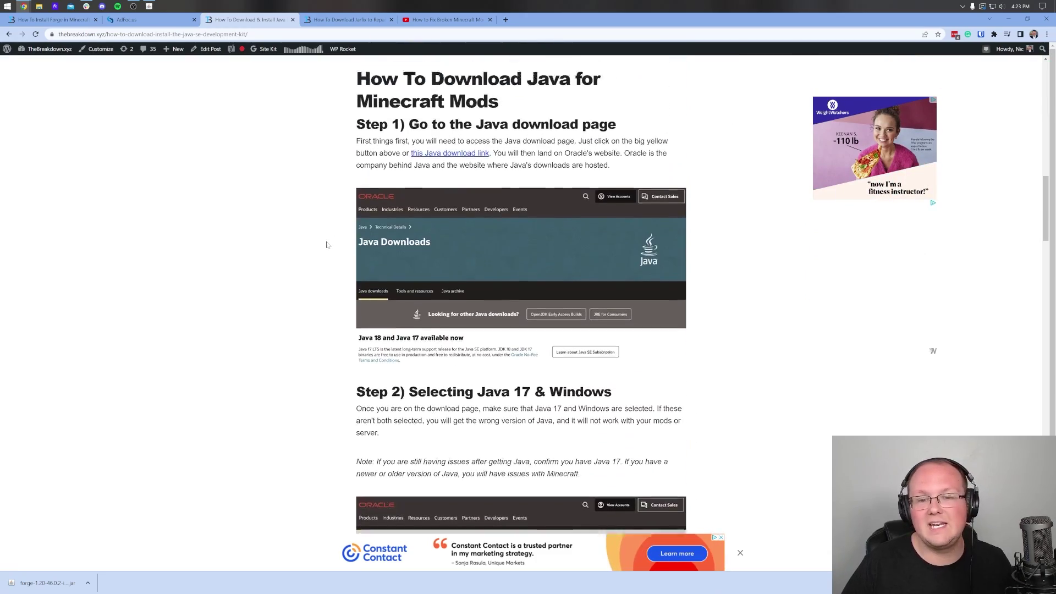
pyautogui.scroll(4, 326, 244)
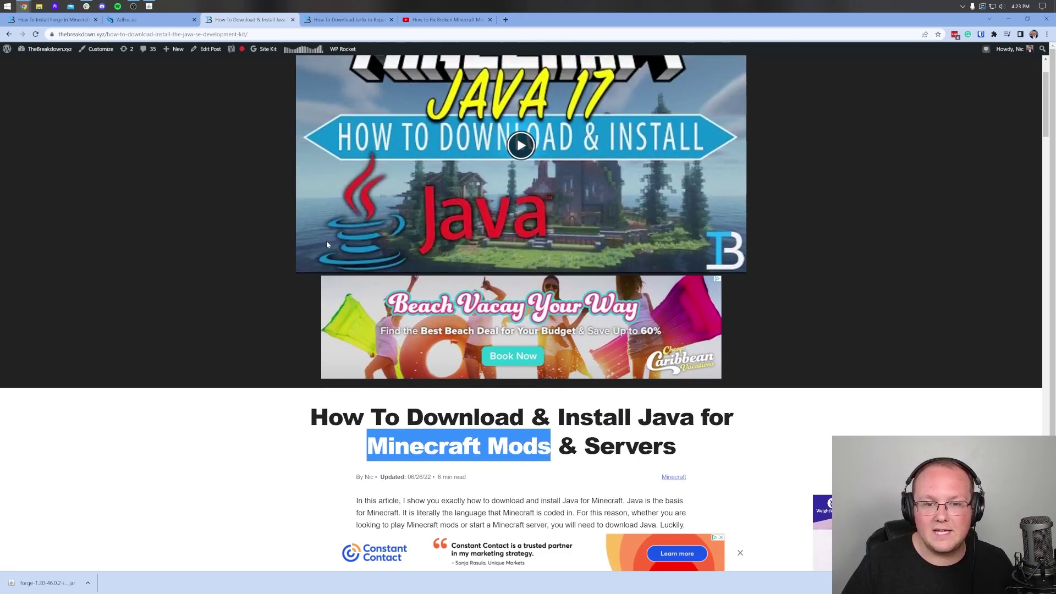
pyautogui.scroll(-6, 326, 249)
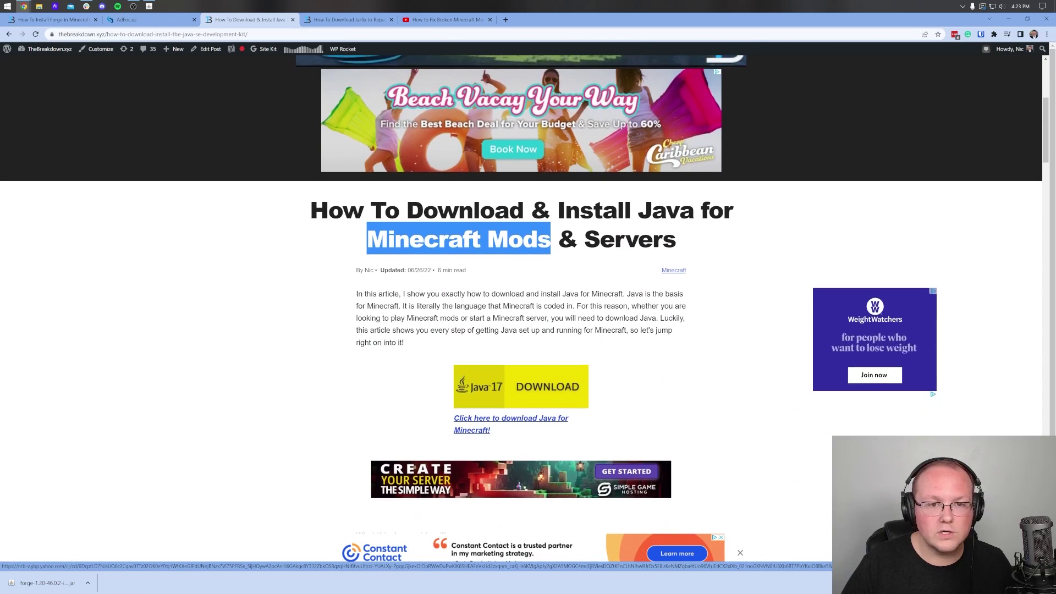
pyautogui.click(332, 223)
pyautogui.click(314, 21)
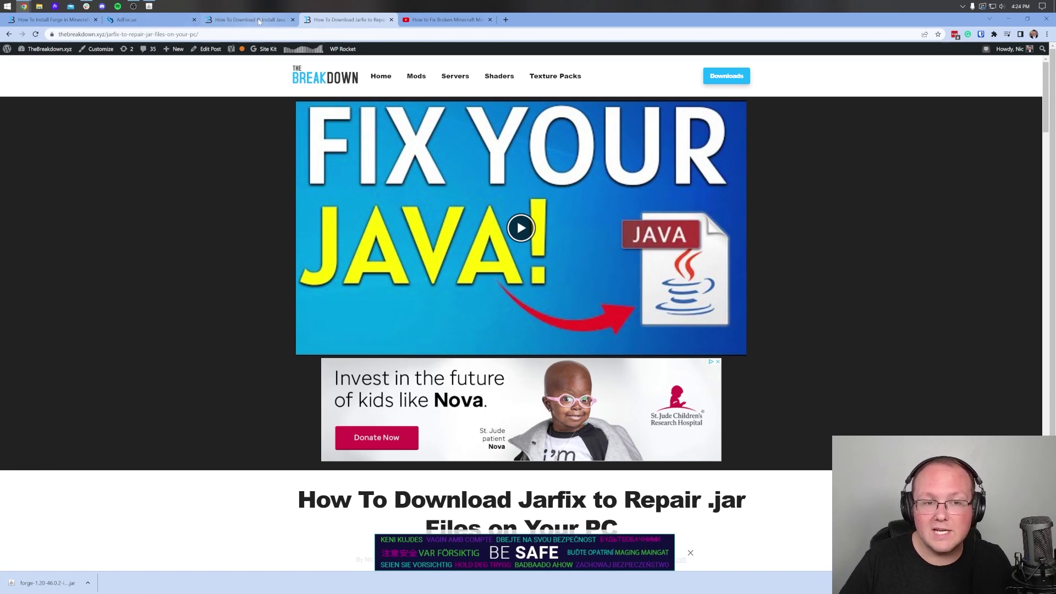
# Return to the Forge installer and start the client installation into the default .minecraft folder.
pyautogui.click(1008, 21)
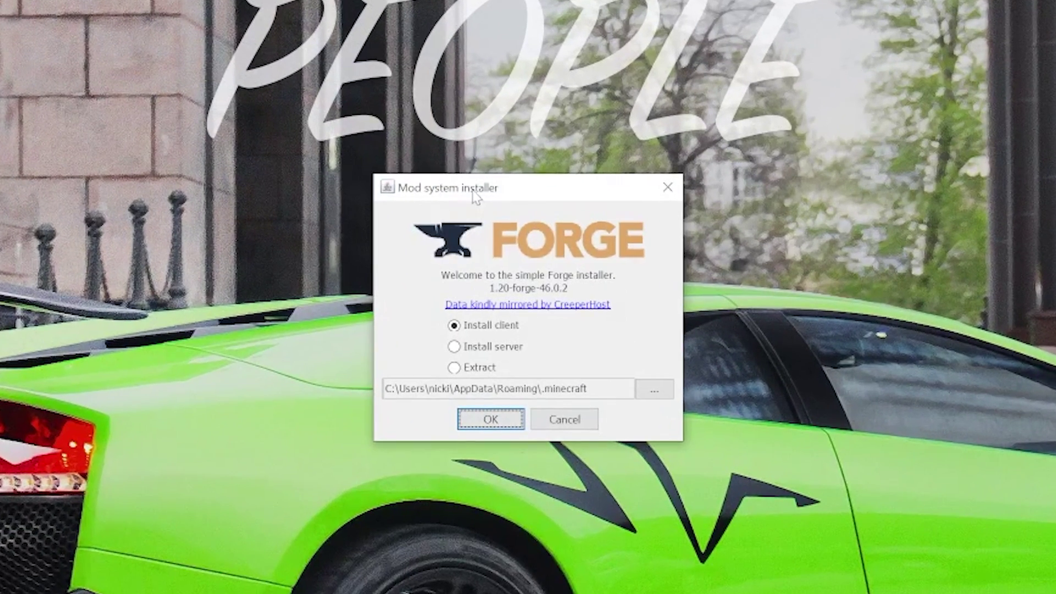
pyautogui.moveTo(461, 37); pyautogui.dragTo(471, 111)
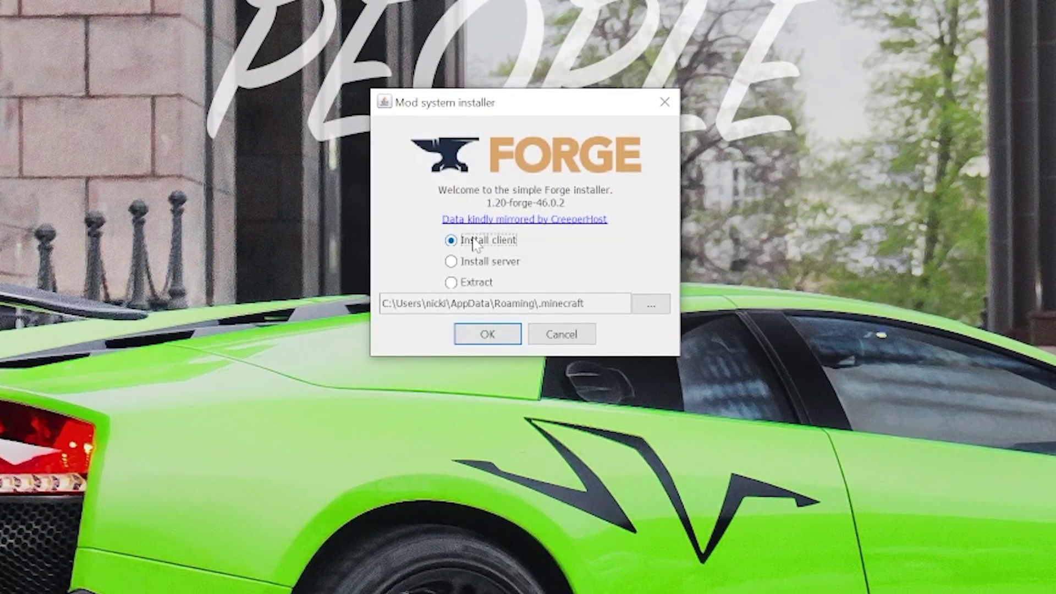
pyautogui.click(489, 330)
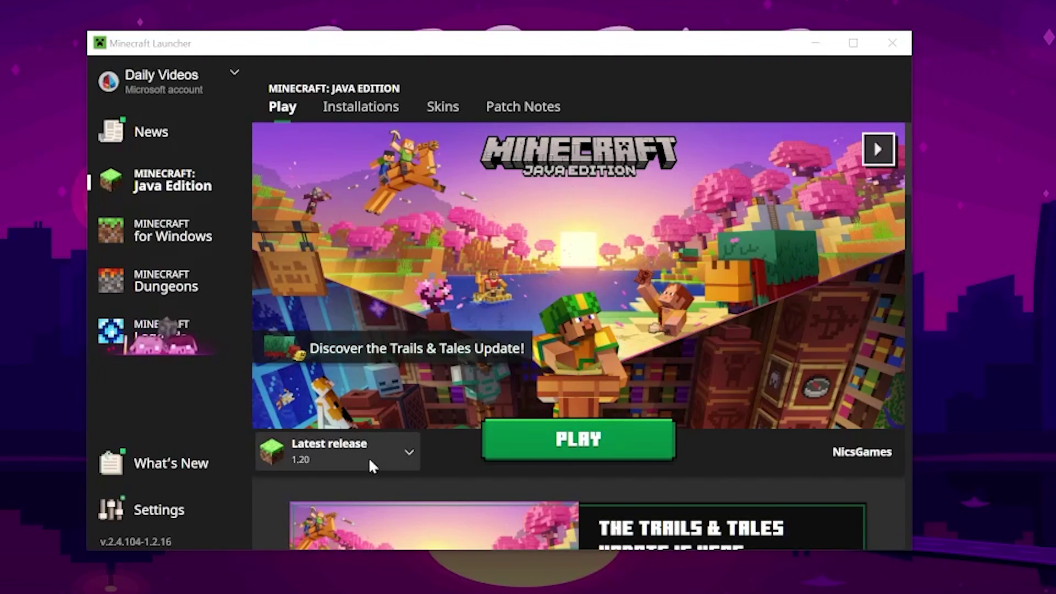
# Launch the Latest release 1.20 of Minecraft: Java Edition once and quit the game from its main menu.
pyautogui.click(542, 445)
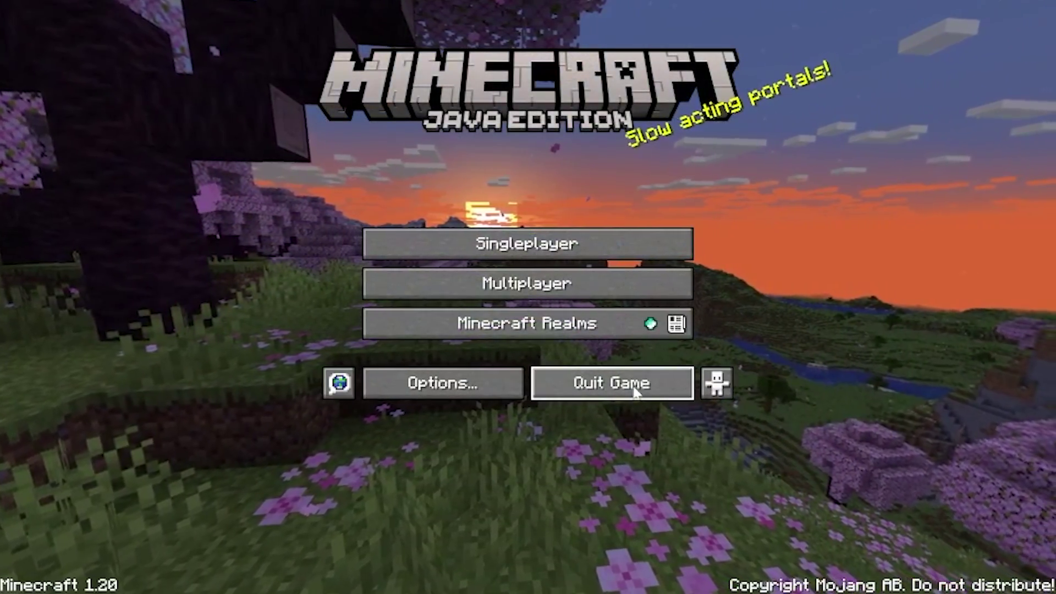
pyautogui.click(624, 388)
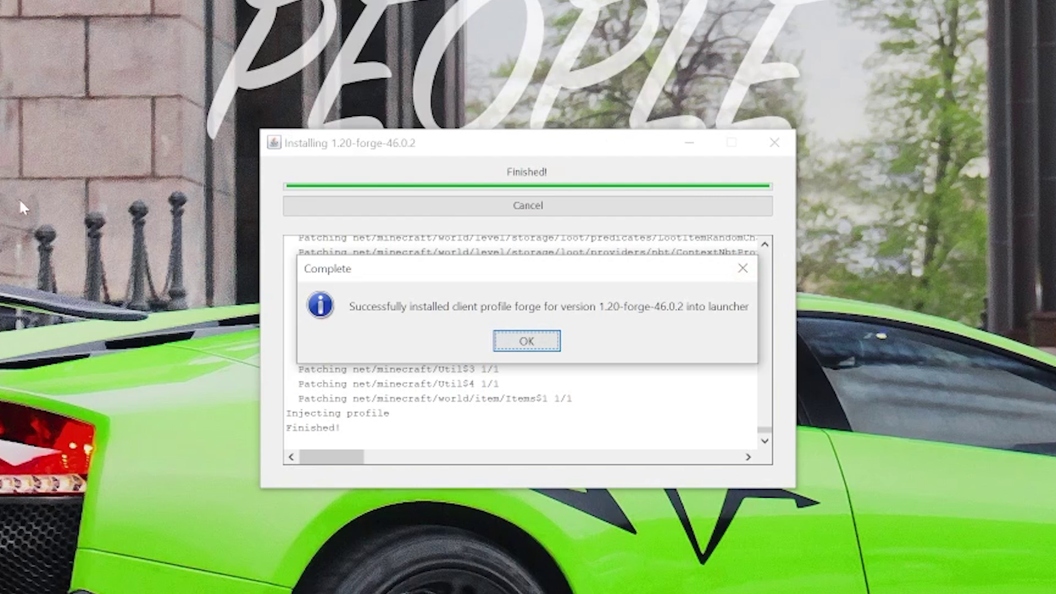
# Dismiss the Forge installer's completion message, switch to the Minecraft Launcher and select the forge 1.20-forge-46.0.2 profile.
pyautogui.click(507, 338)
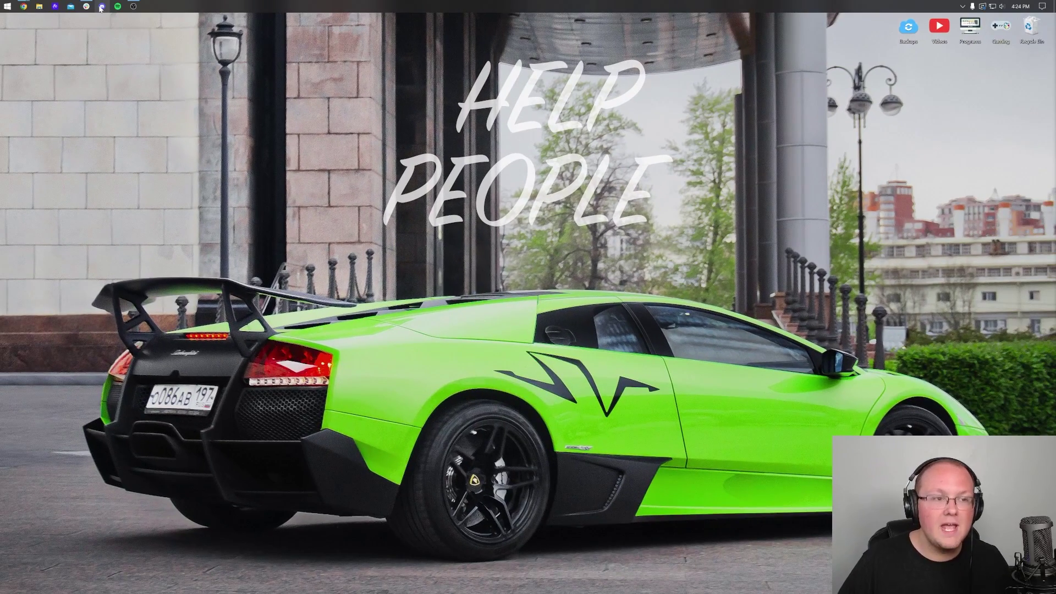
pyautogui.press('super')
pyautogui.click(525, 209)
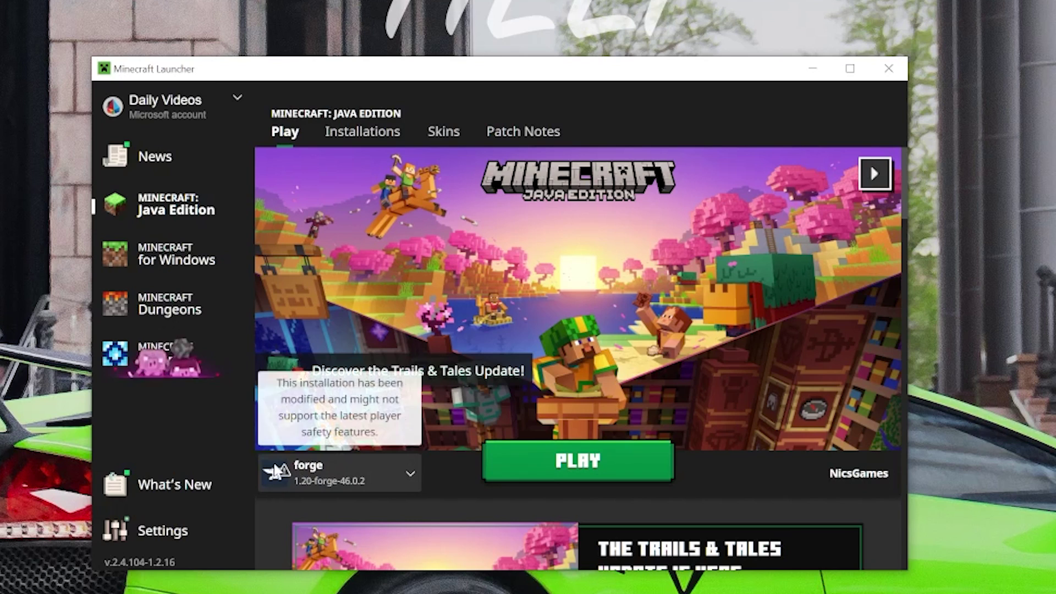
pyautogui.click(385, 483)
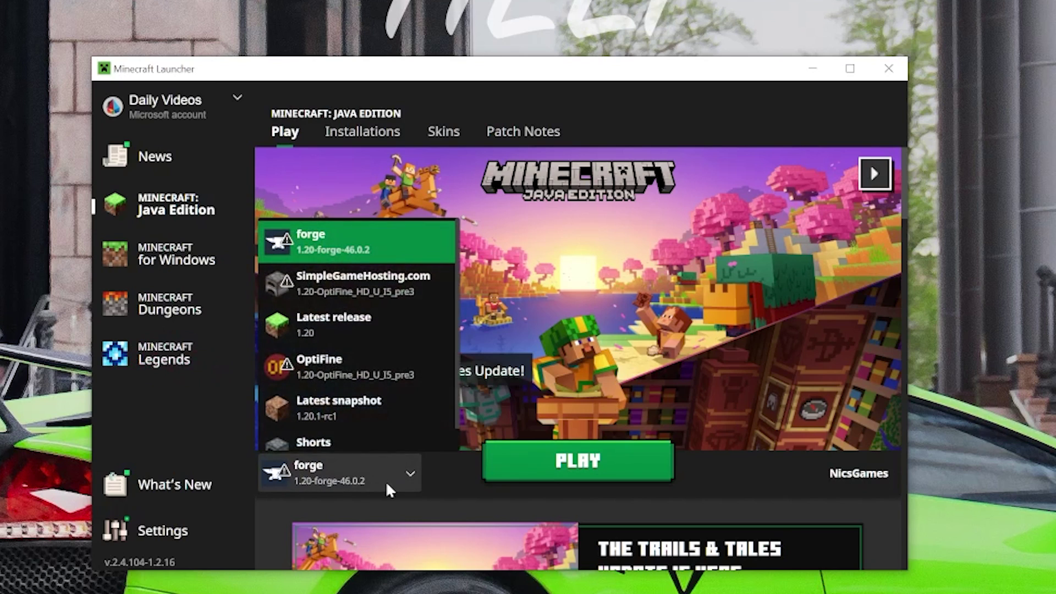
pyautogui.click(334, 241)
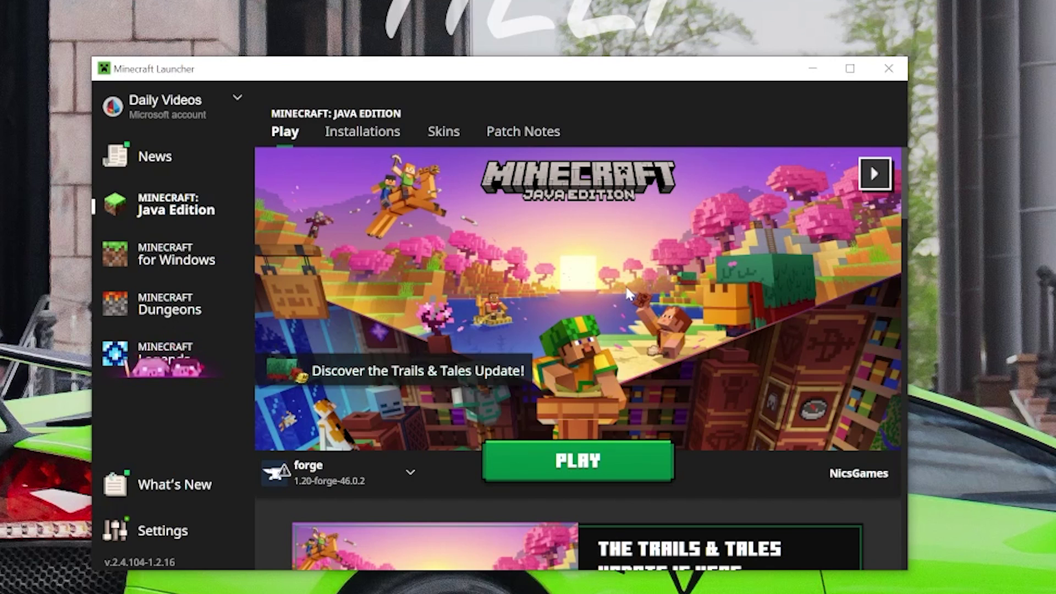
# Bring up the Java Edition installations and switch the Modded versions filter off and on again.
pyautogui.click(368, 139)
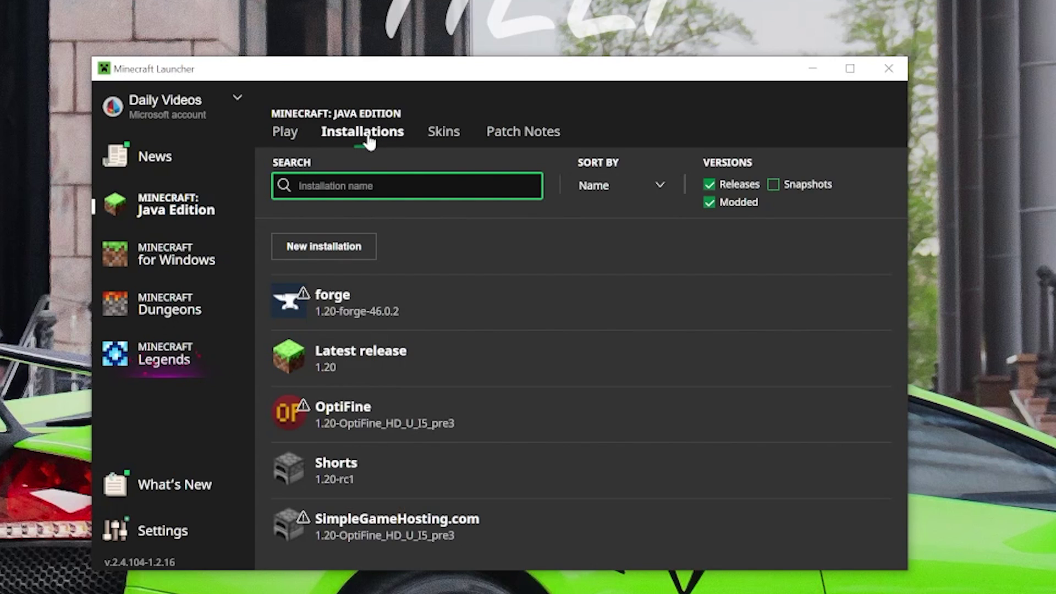
pyautogui.click(794, 302)
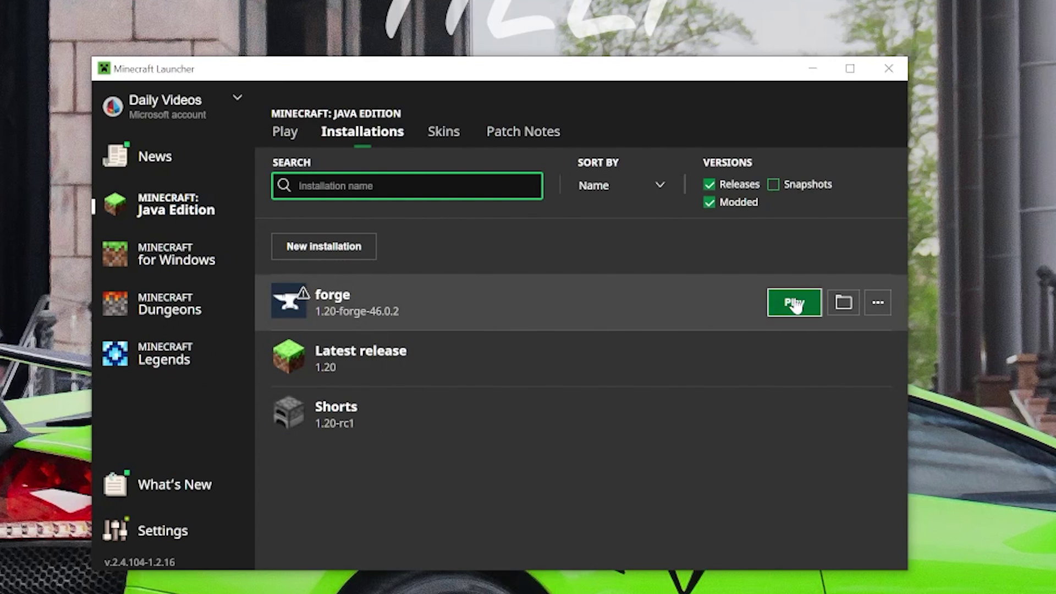
pyautogui.click(612, 412)
pyautogui.click(738, 203)
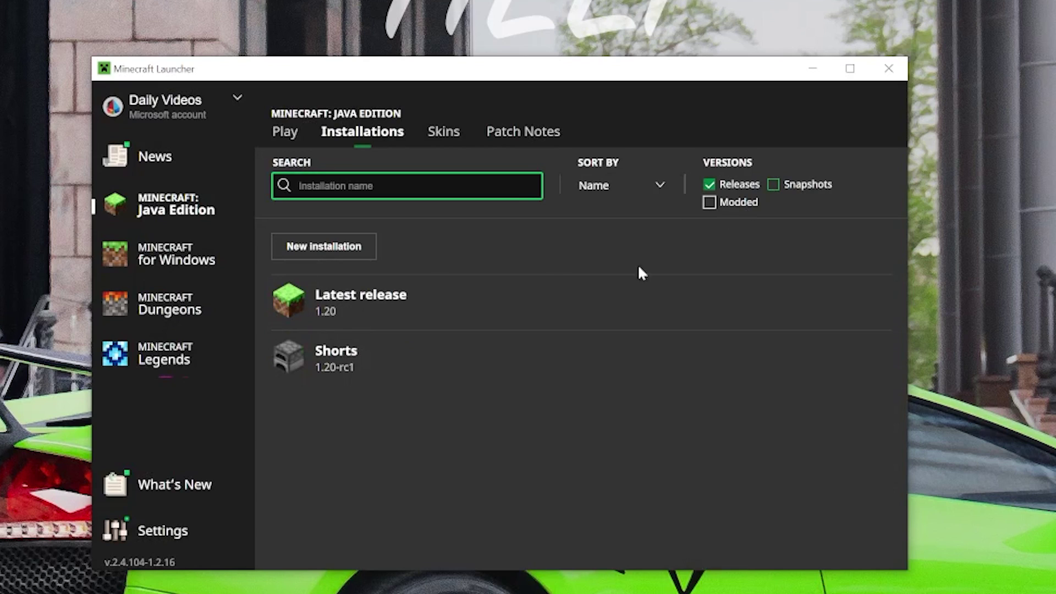
pyautogui.click(730, 207)
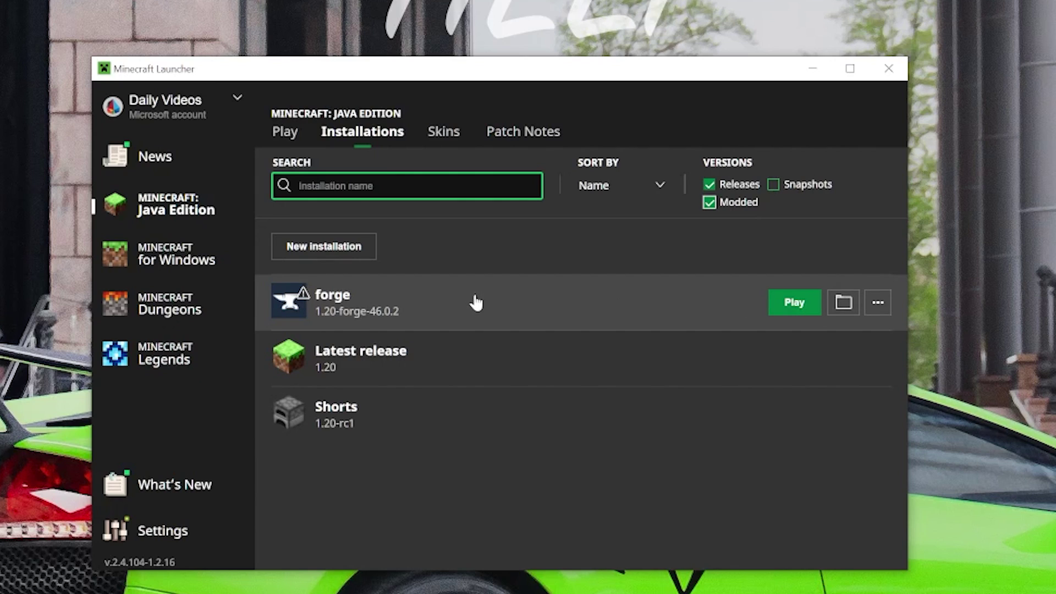
# Create a new installation named SimpleGameHosting.com with version release 1.20-forge-46.0.2 and a 1920x1080 resolution.
pyautogui.click(348, 254)
pyautogui.click(376, 257)
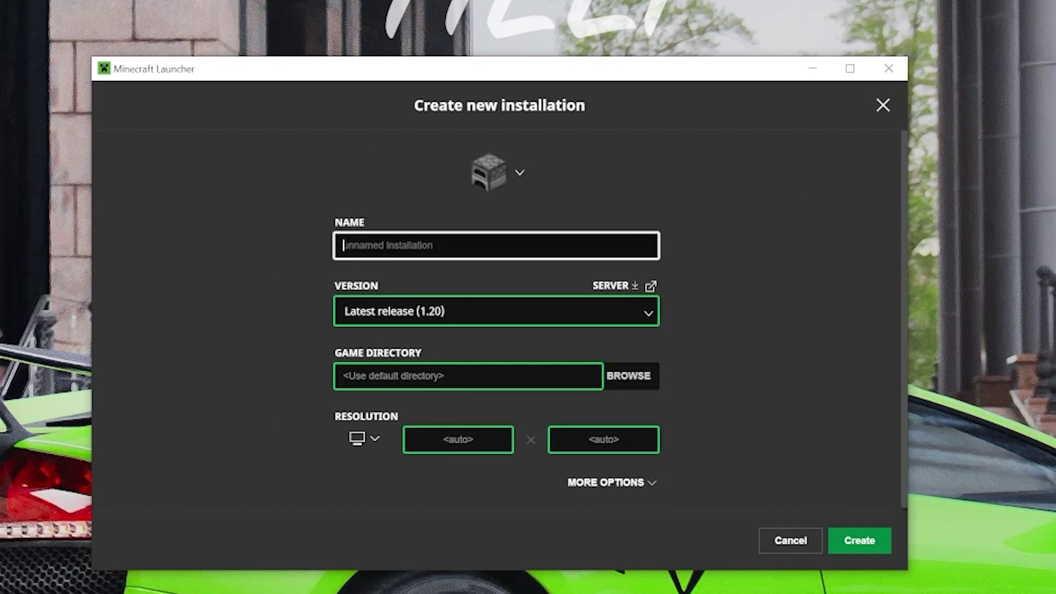
pyautogui.write('sting.com')
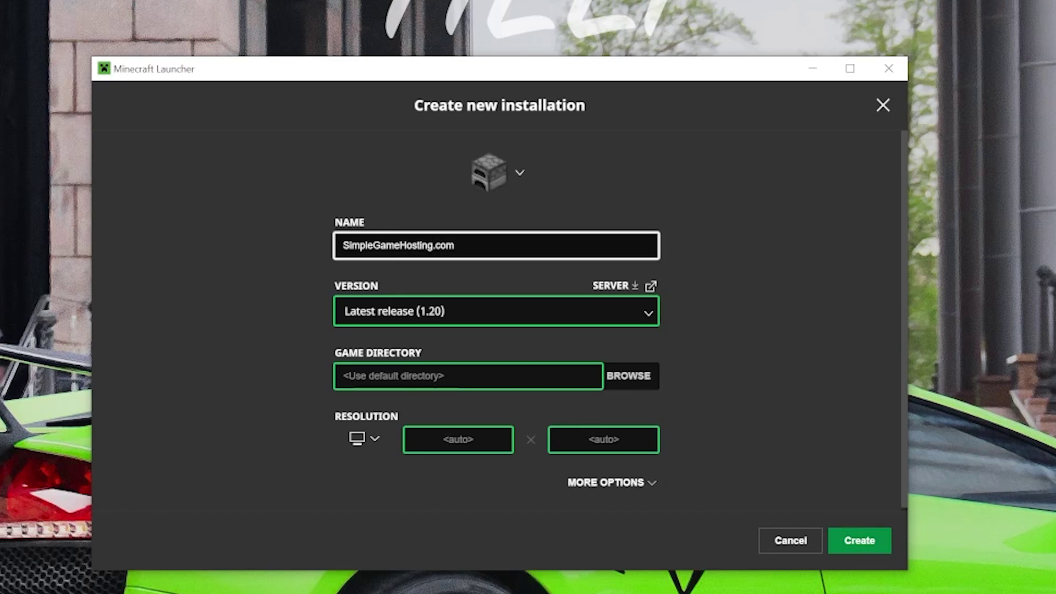
pyautogui.click(495, 311)
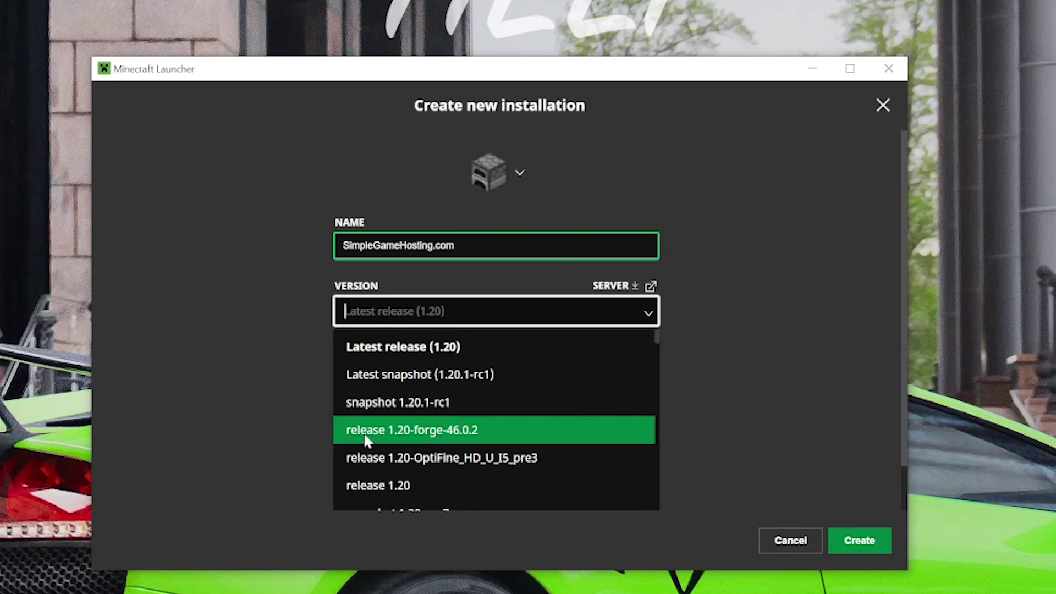
pyautogui.click(451, 437)
pyautogui.click(352, 471)
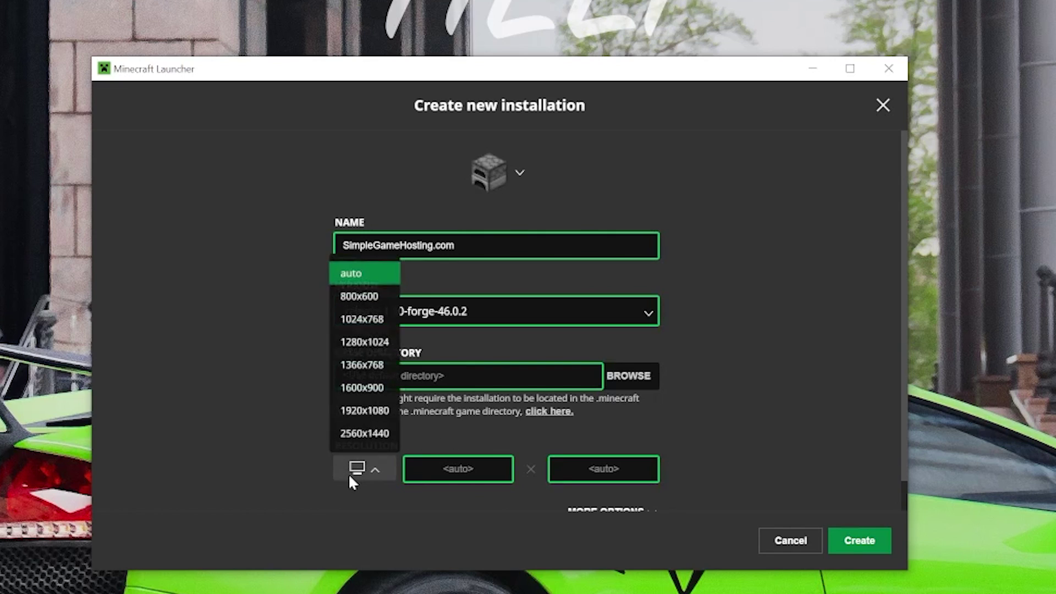
pyautogui.click(363, 410)
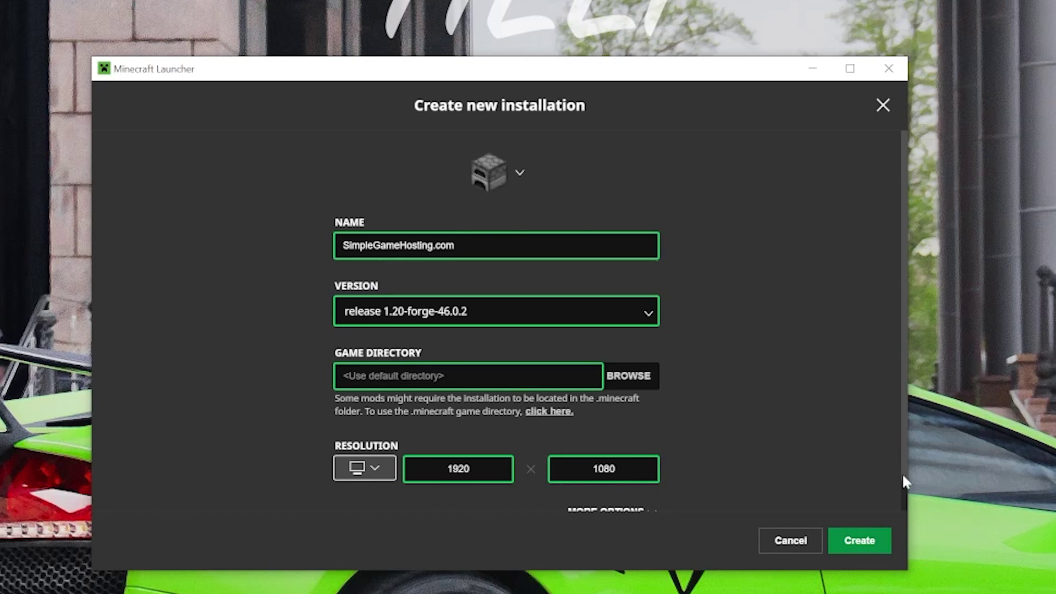
pyautogui.click(862, 541)
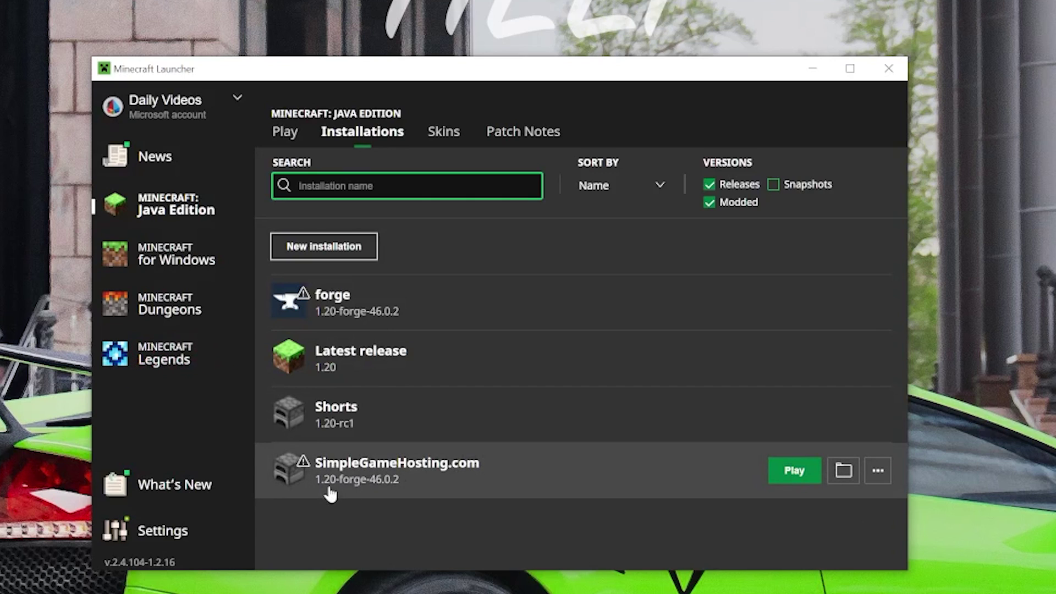
# Launch the SimpleGameHosting.com installation and open the mods folder from the game's list of mods.
pyautogui.click(797, 471)
pyautogui.click(691, 422)
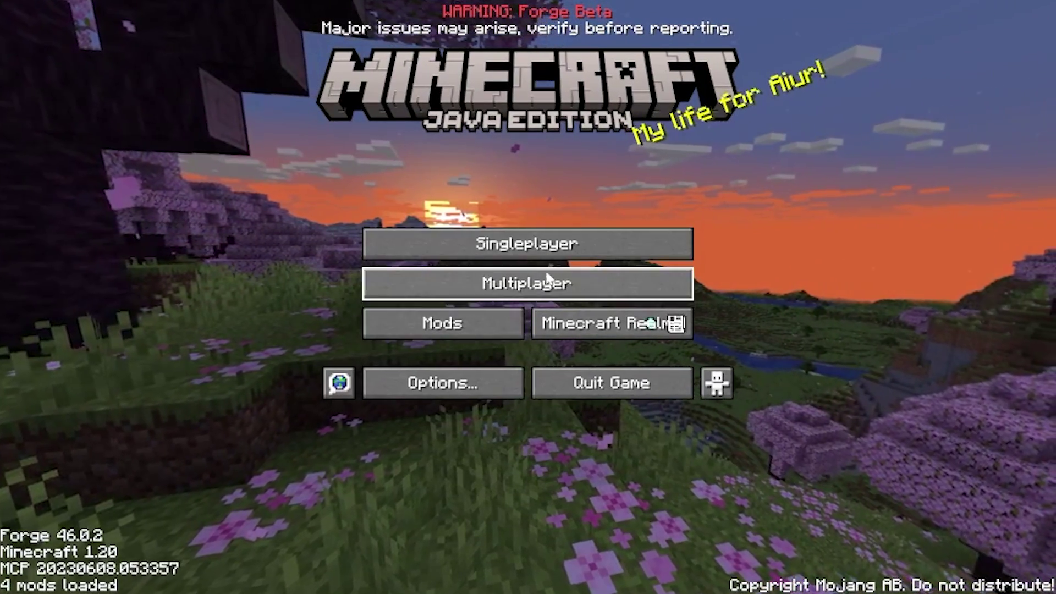
pyautogui.click(449, 333)
pyautogui.click(95, 568)
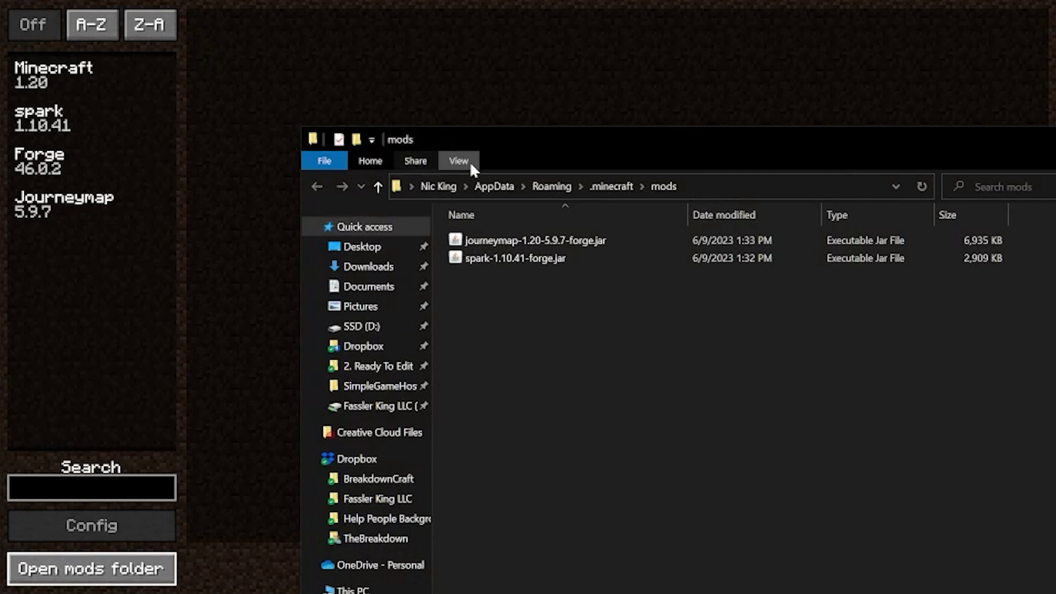
# Check the JourneyMap and spark mod files in the mods folder, close it and leave the mods list.
pyautogui.moveTo(469, 143); pyautogui.dragTo(218, 17)
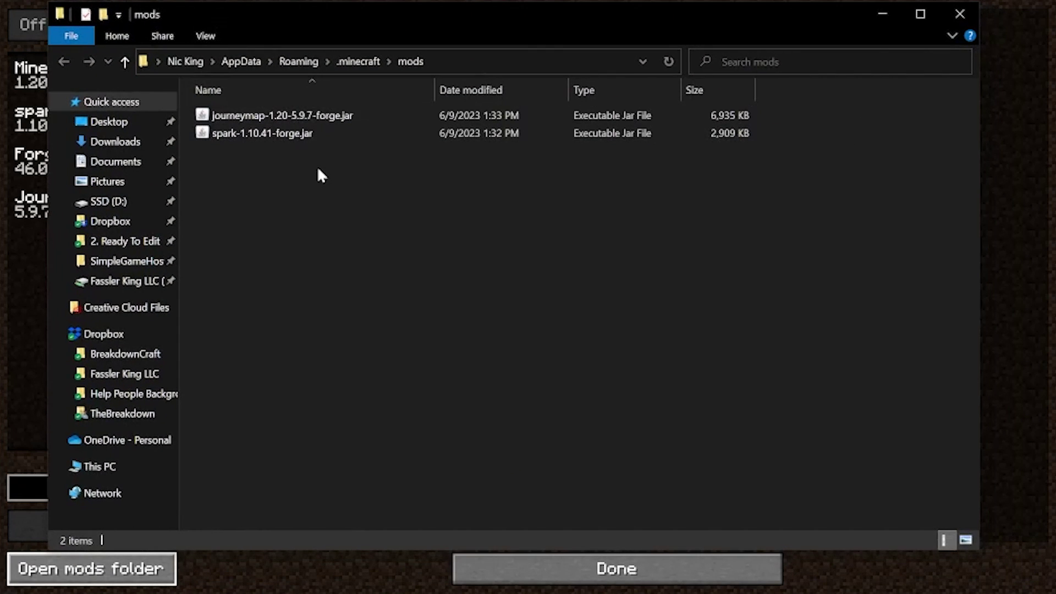
pyautogui.click(214, 116)
pyautogui.click(223, 136)
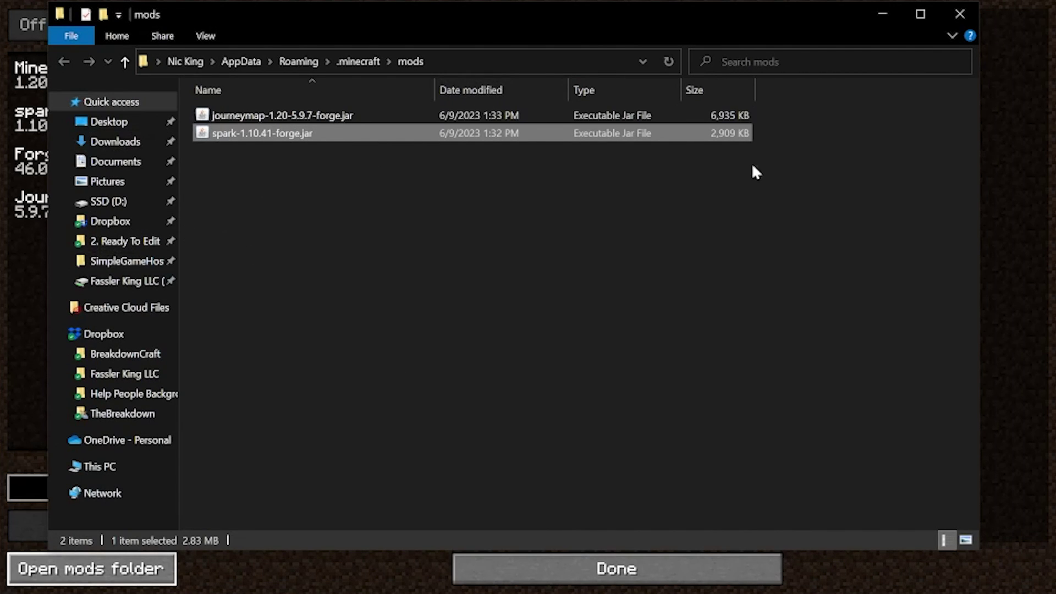
pyautogui.click(952, 21)
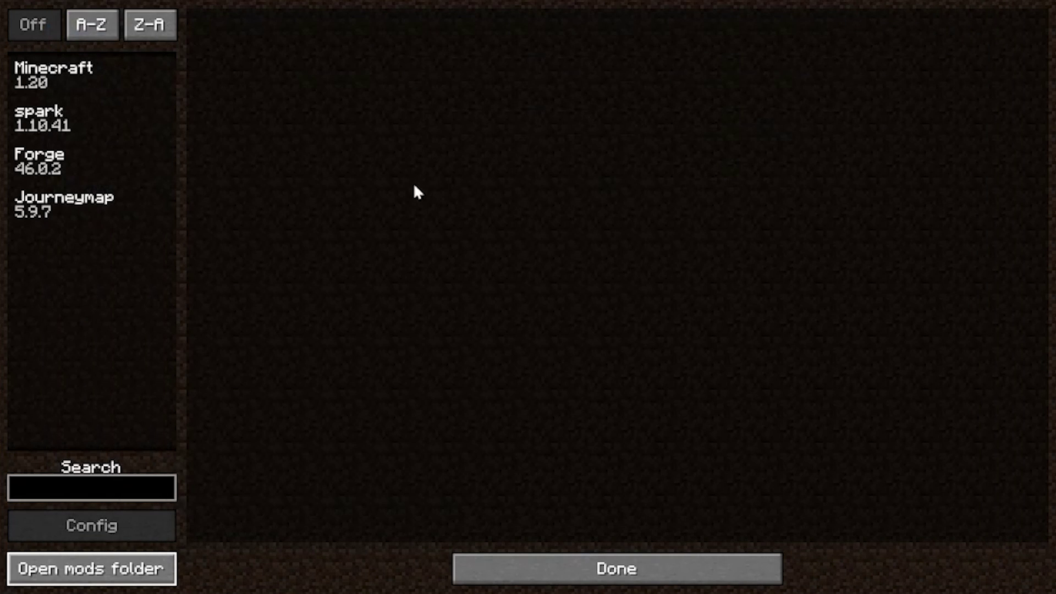
pyautogui.click(554, 561)
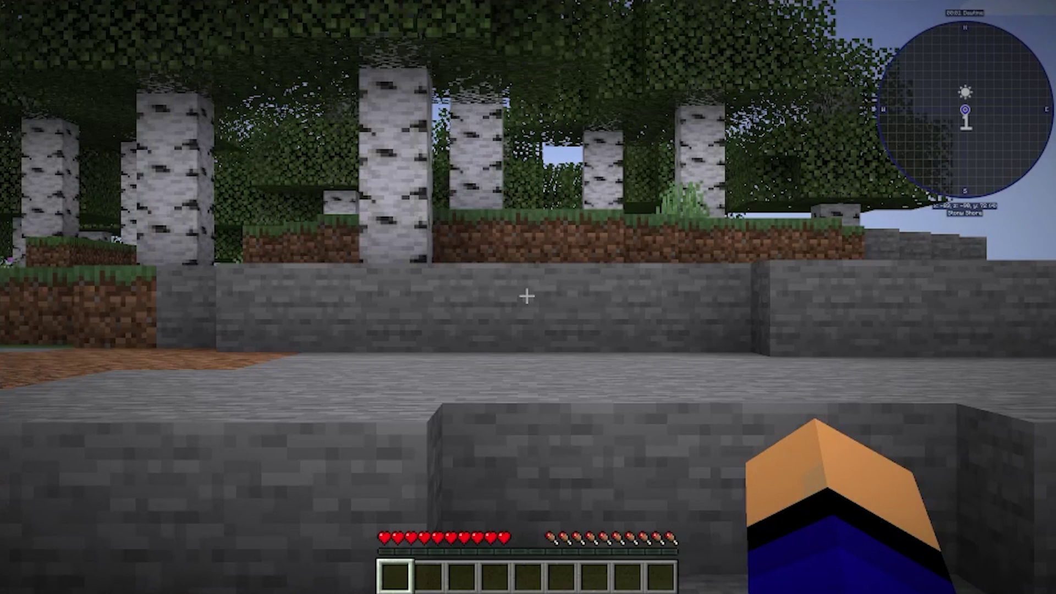
# Try out JourneyMap in the world by viewing its full-screen map twice and walking forward.
pyautogui.press('j')
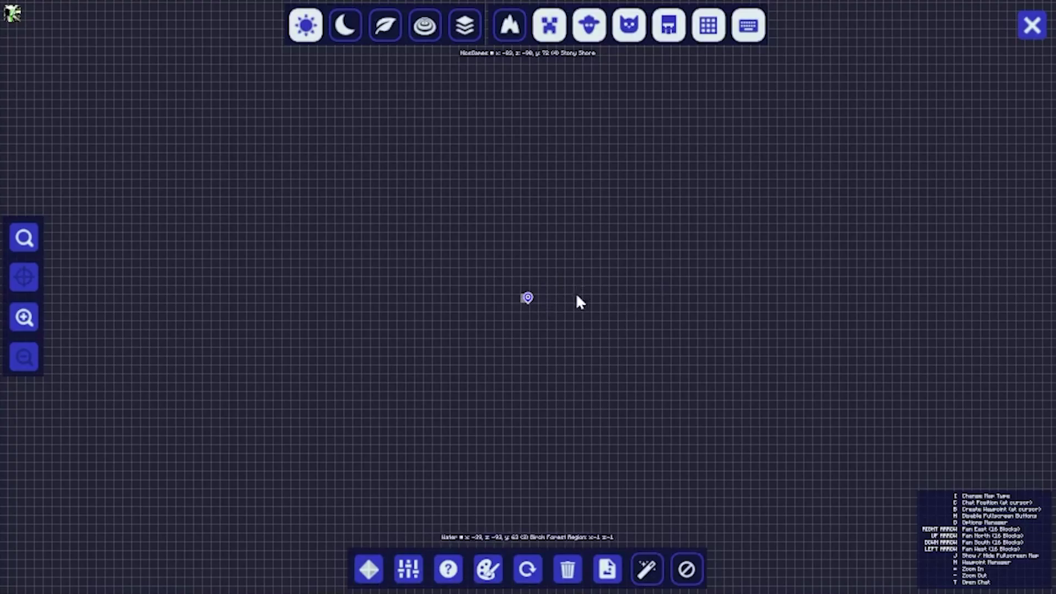
pyautogui.press('Escape')
pyautogui.press('w')
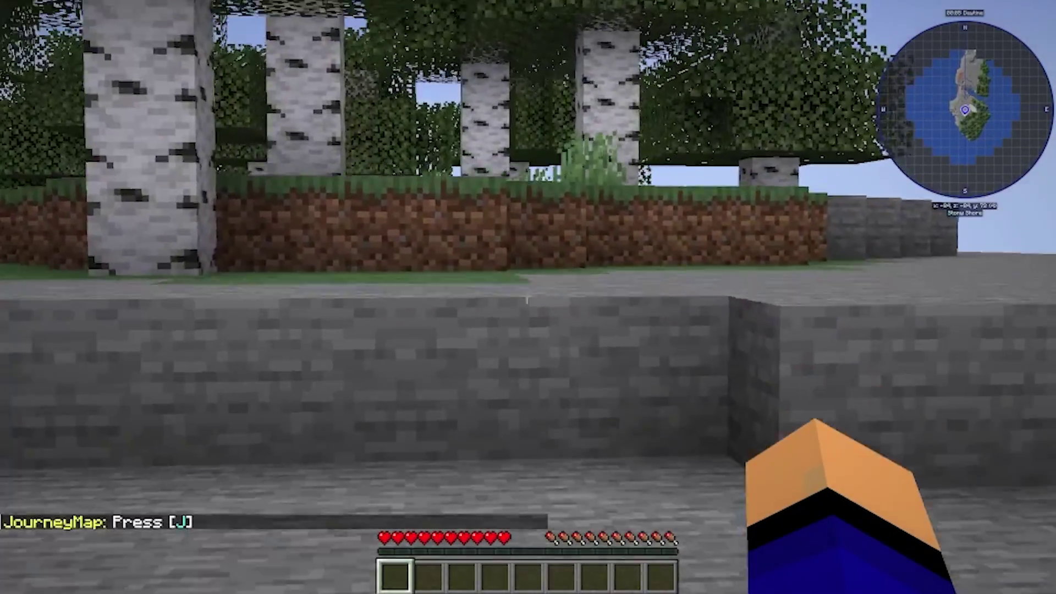
pyautogui.press('j')
pyautogui.press('Escape')
pyautogui.write('w')
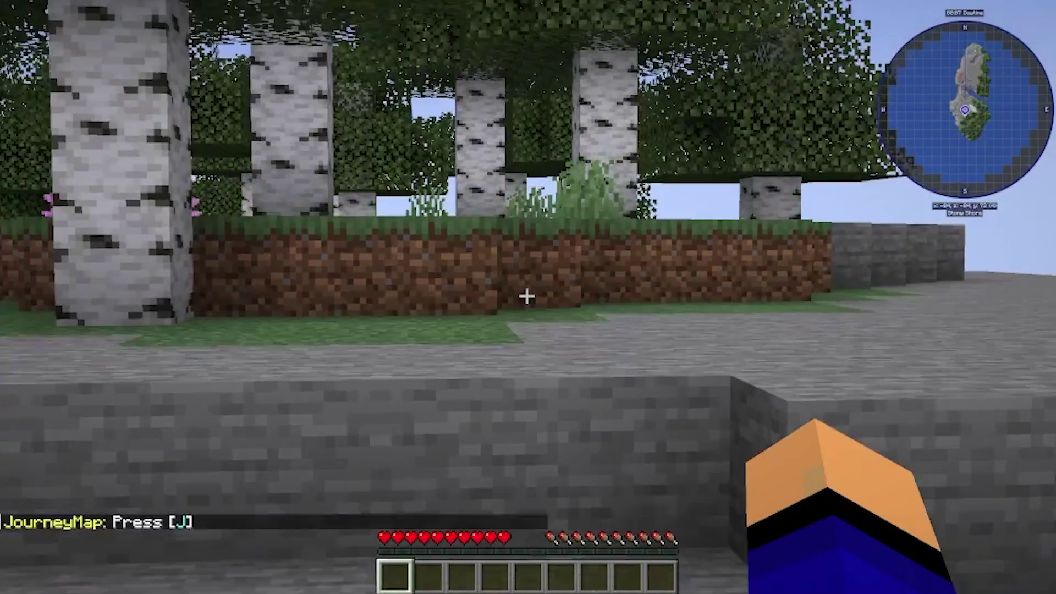
# Start the spark profiler with a /spark profiler chat command.
pyautogui.write('/spark ')
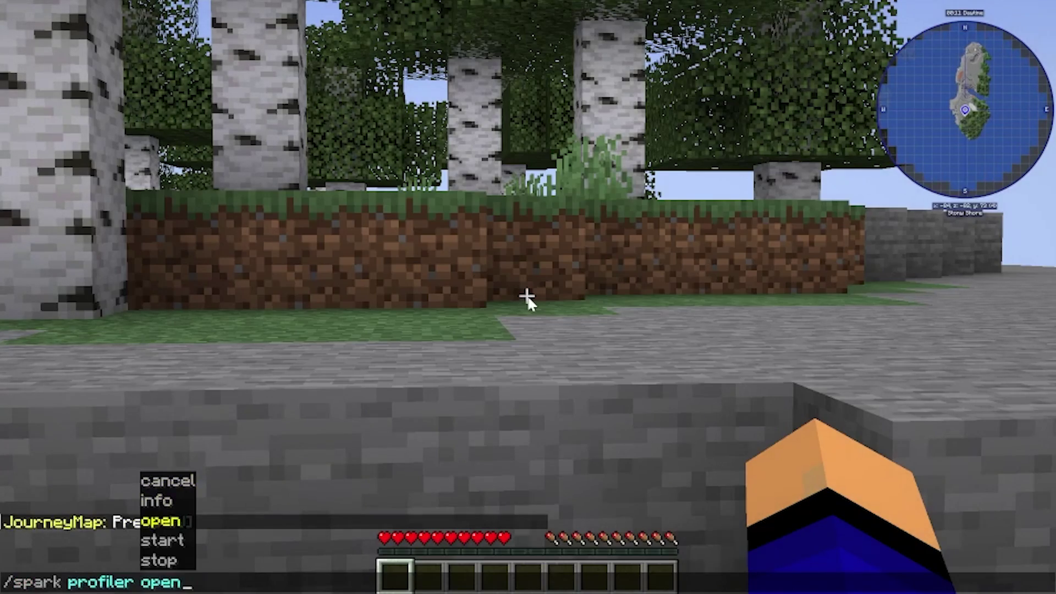
pyautogui.write('profiler open')
pyautogui.press('Return')
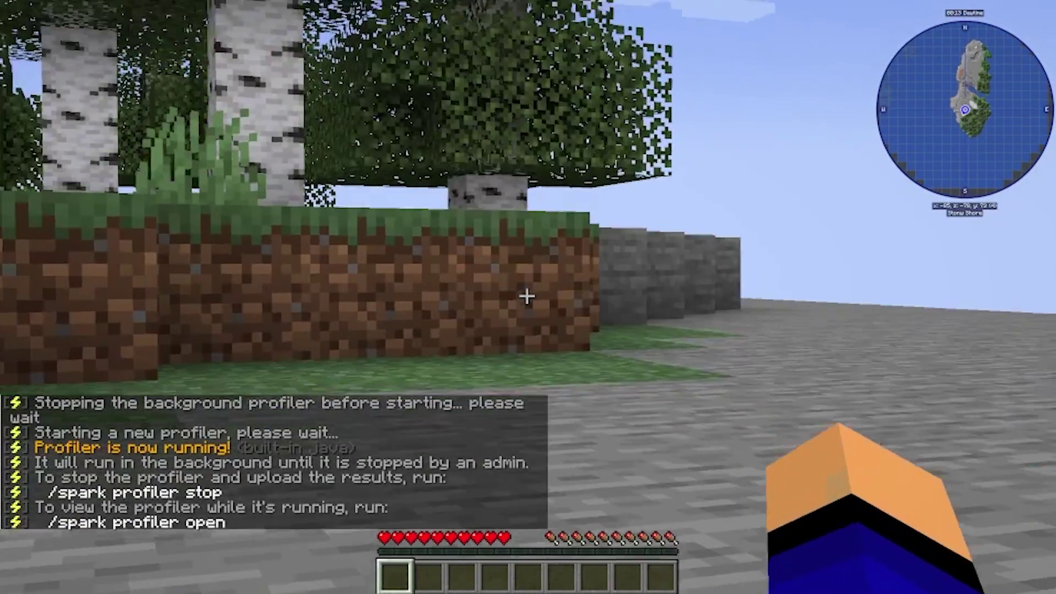
# Set the game's FOV to Quake Pro in the options and return to the world.
pyautogui.press('Escape')
pyautogui.click(495, 297)
pyautogui.click(511, 94)
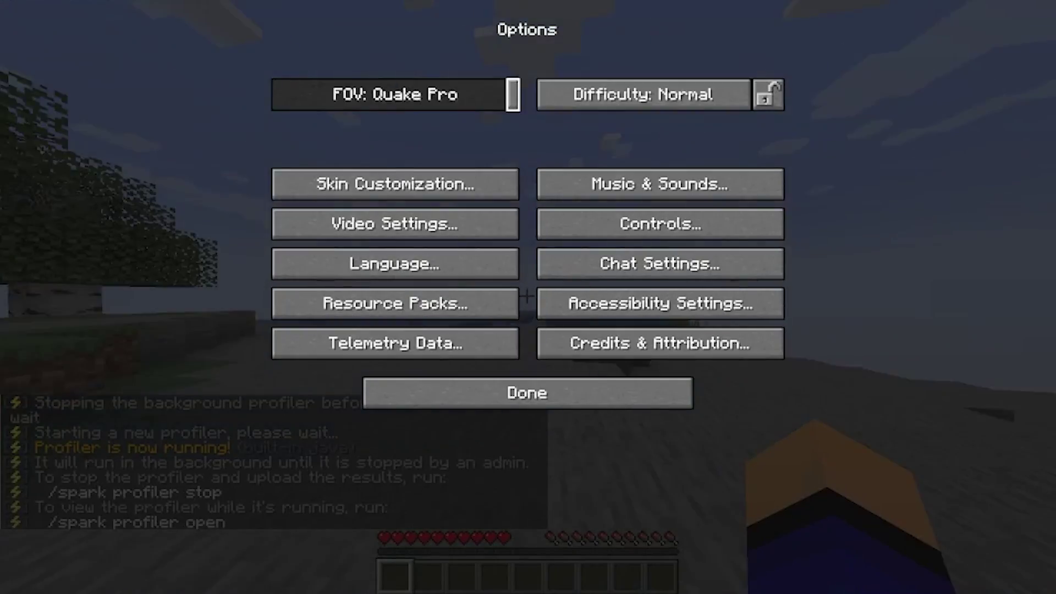
pyautogui.press('Escape')
pyautogui.press('Escape')
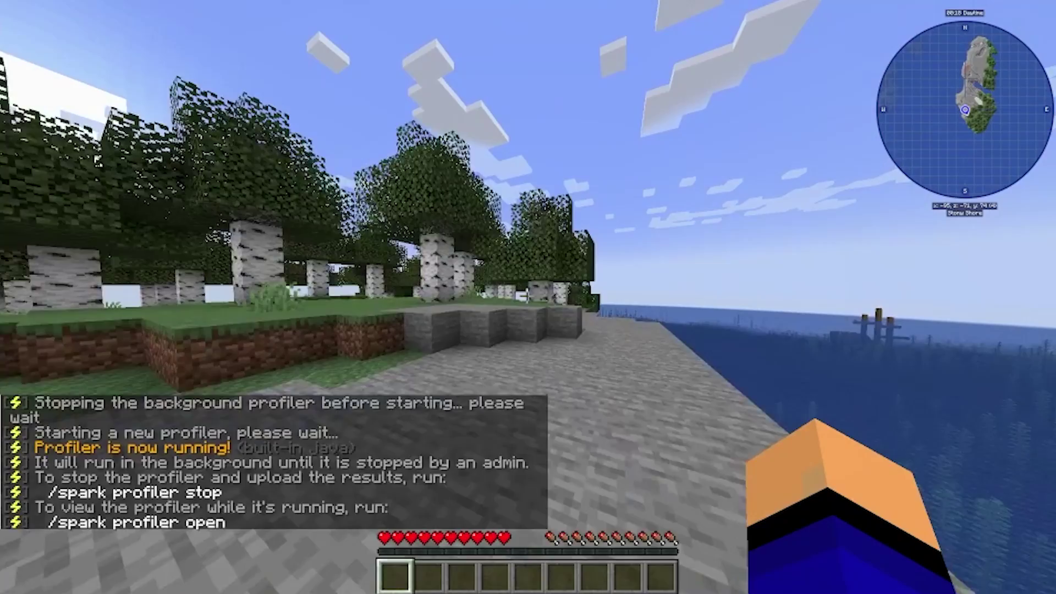
# Pause the game out of full screen and review the How to Fix Broken Minecraft Mods video's description in the browser.
pyautogui.press('Escape')
pyautogui.press('F11')
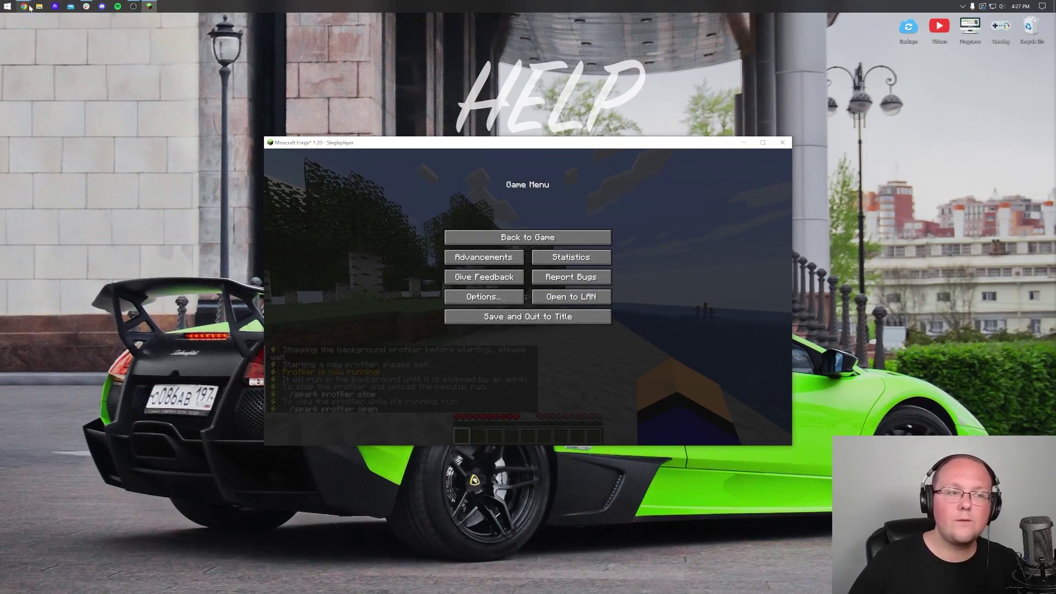
pyautogui.moveTo(27, 7)
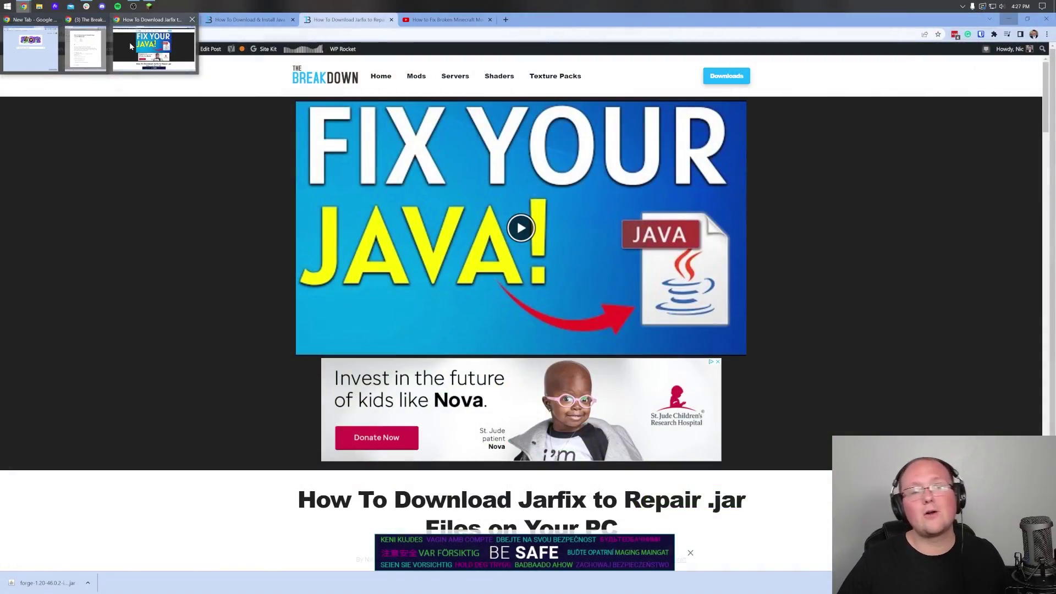
pyautogui.click(160, 41)
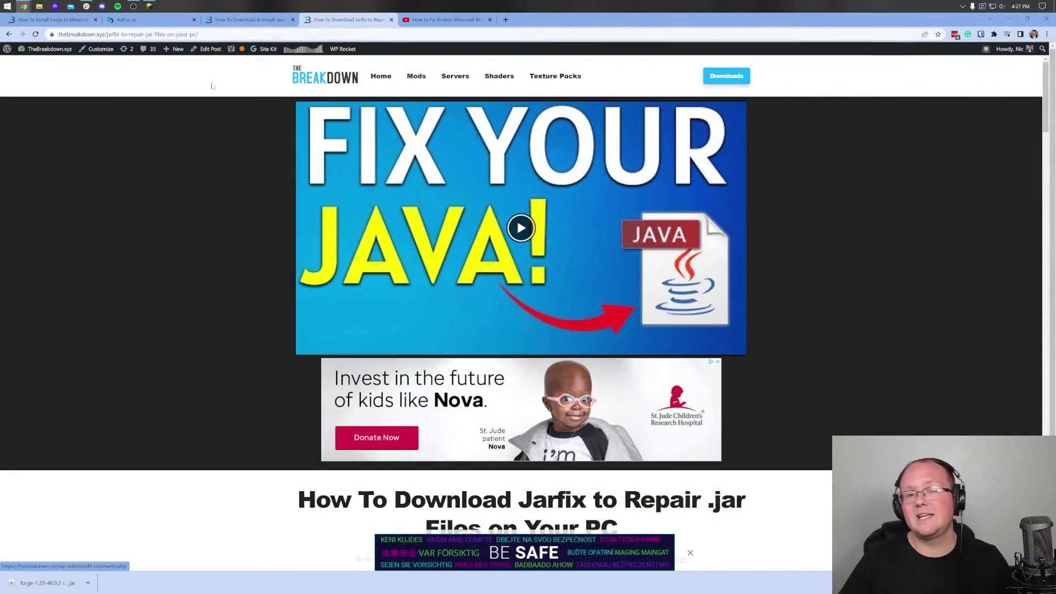
pyautogui.click(449, 22)
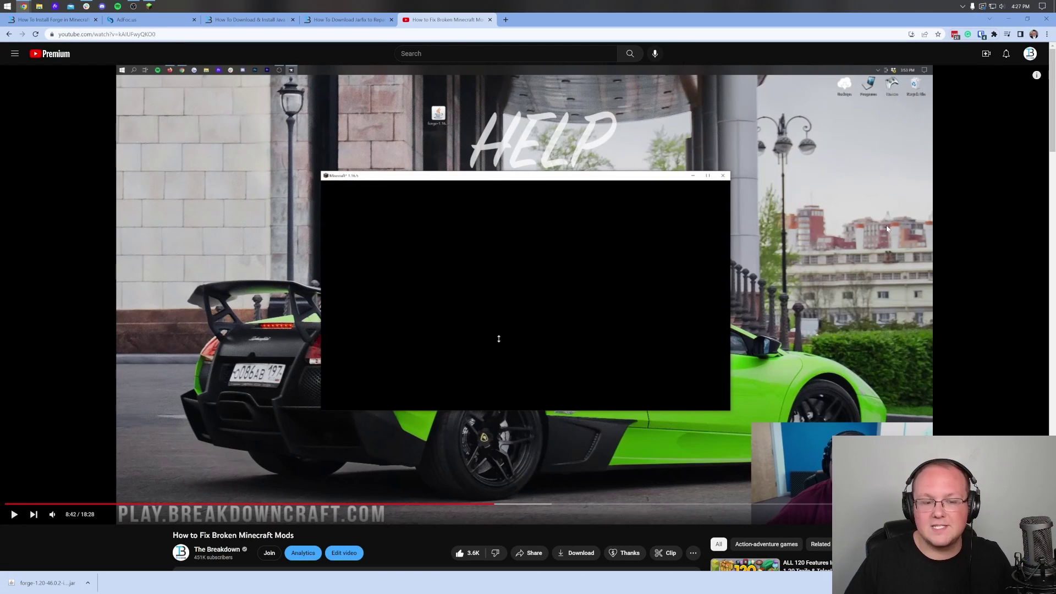
pyautogui.scroll(-2, 187, 464)
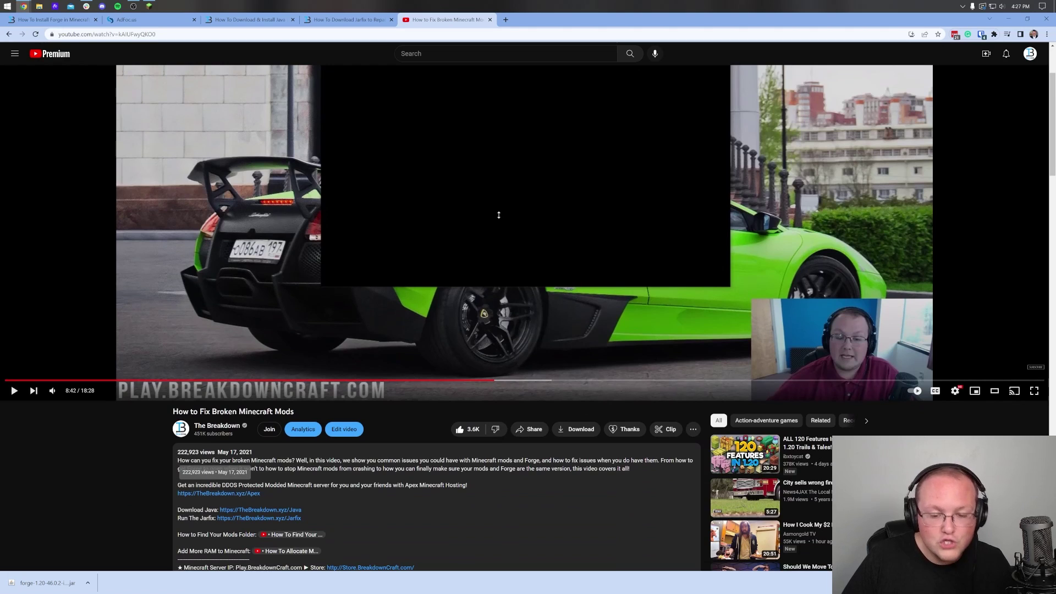
pyautogui.scroll(2, 434, 443)
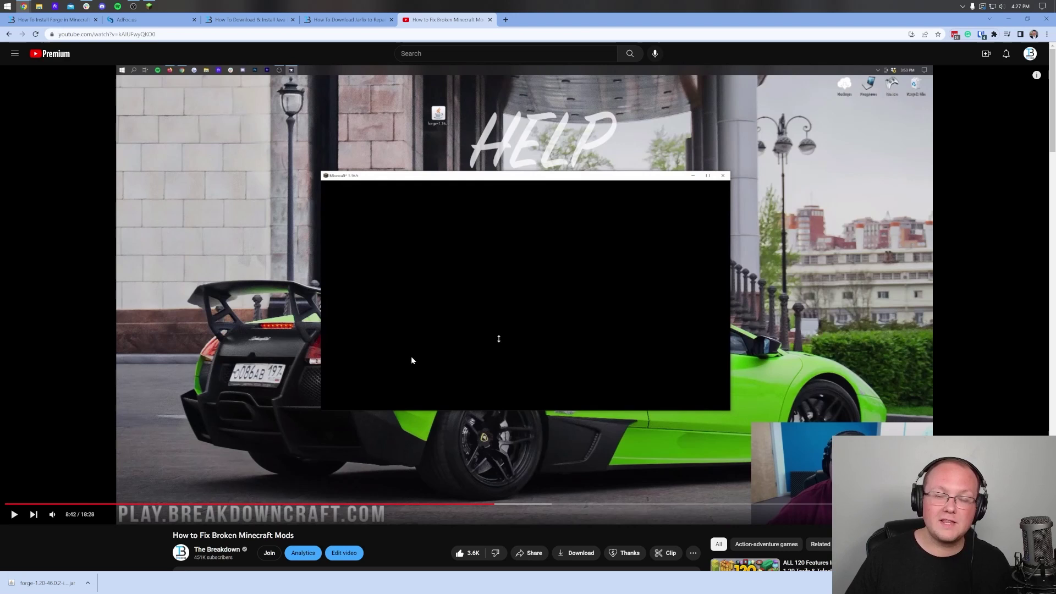
pyautogui.click(1008, 21)
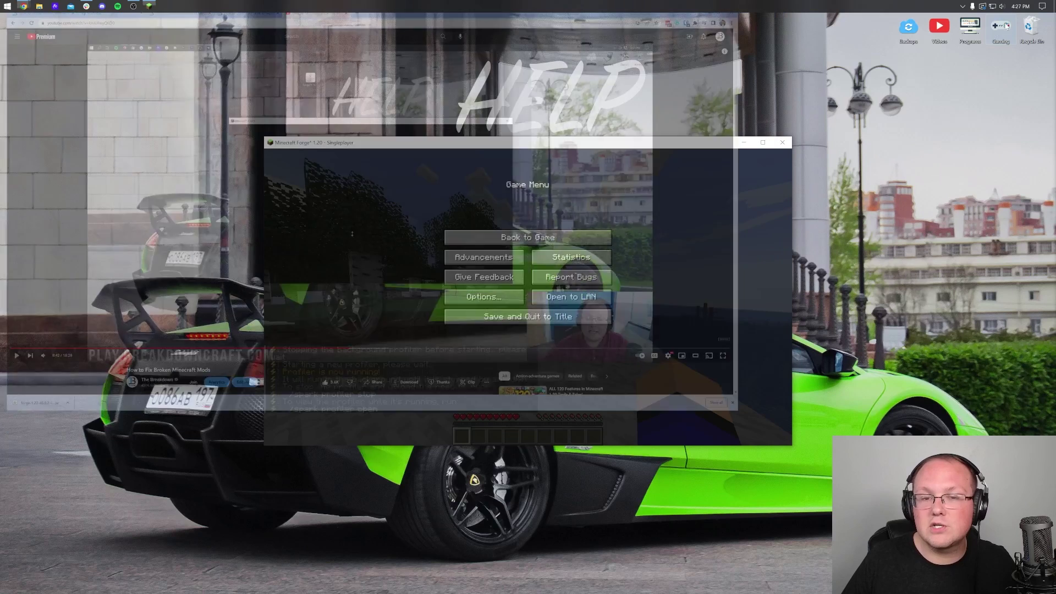